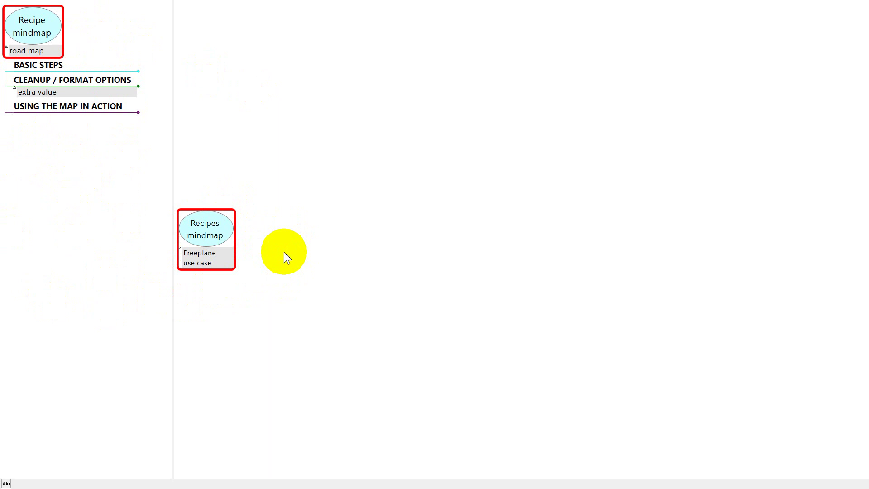
Unfold BASIC STEPS and Get Materials into FP, then highlight the find-copy recipe step.
{"action": "key", "text": "ctrl+F1"}
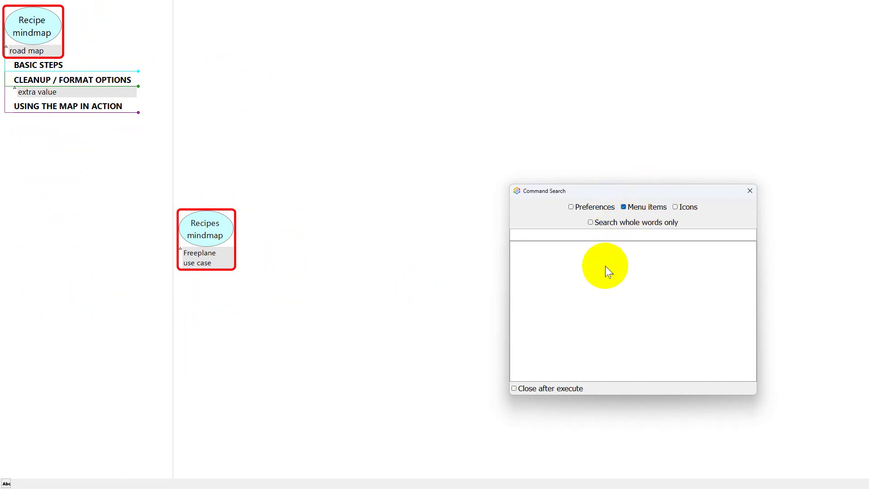
{"action": "key", "text": "Escape"}
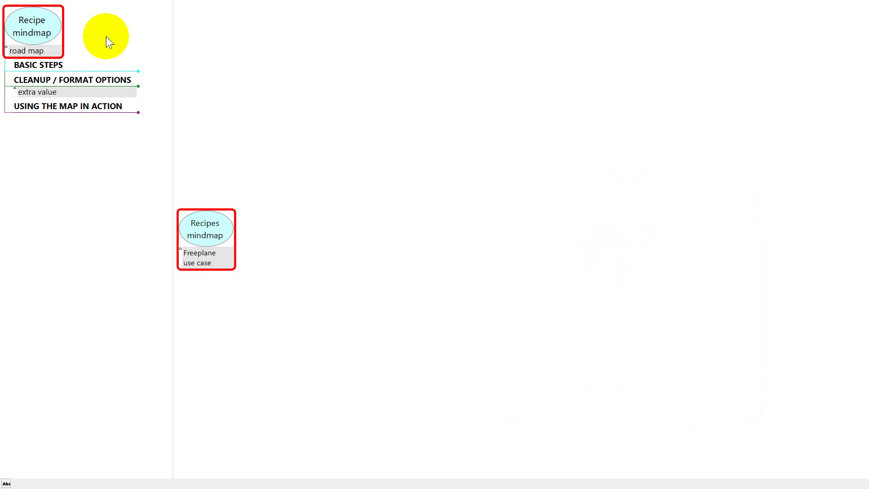
{"action": "key", "text": "Page_Down"}
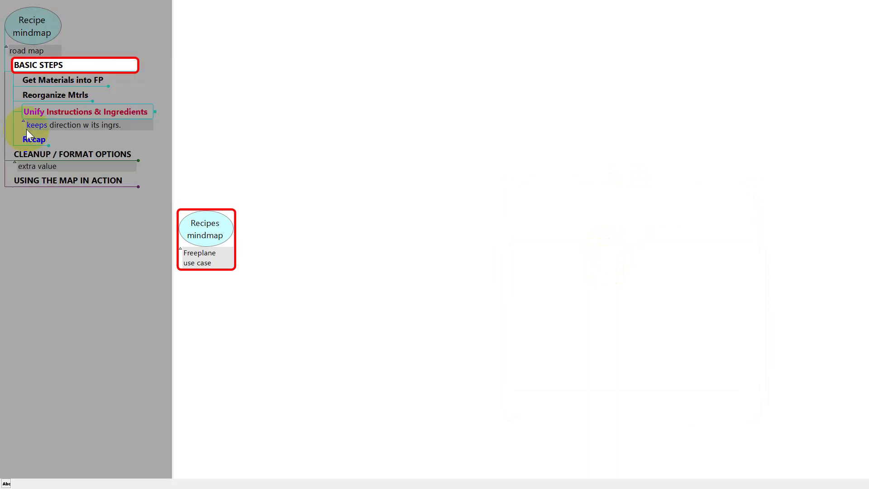
{"action": "key", "text": "Page_Down"}
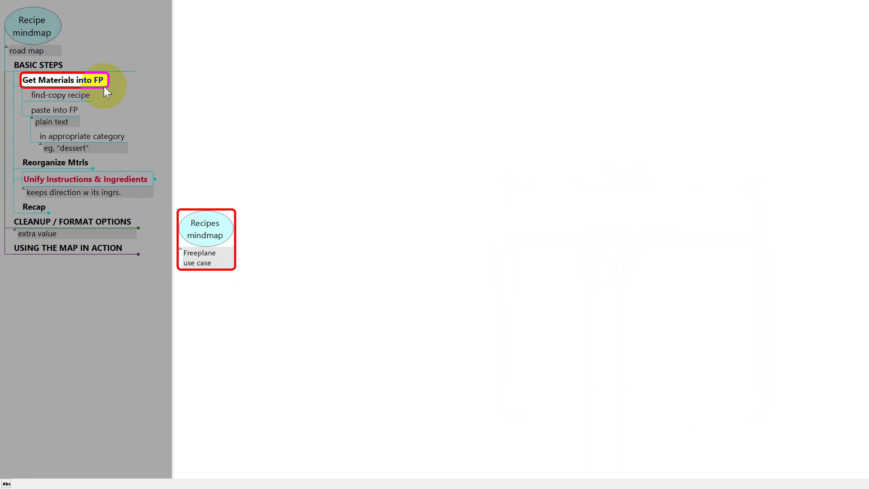
{"action": "key", "text": "Page_Down"}
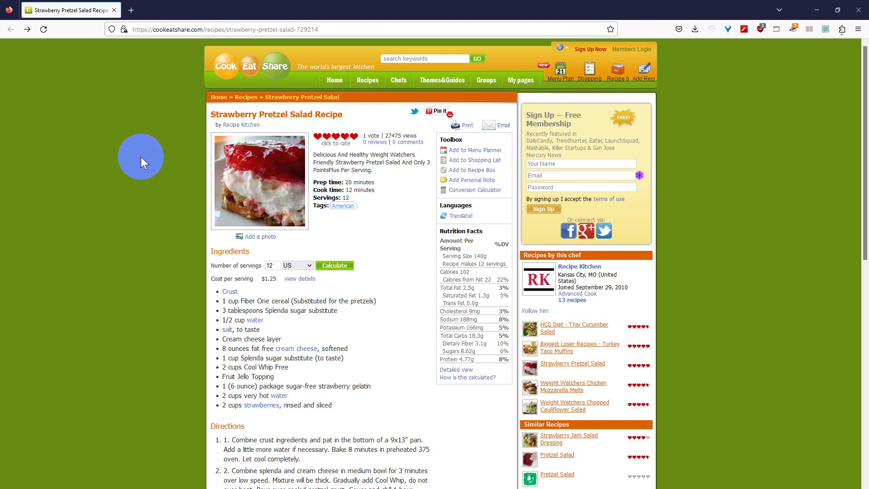
Copy the Strawberry Pretzel Salad recipe text from its title down to 'Fiber 3 g'.
{"action": "left_click", "coordinate": [229, 114]}
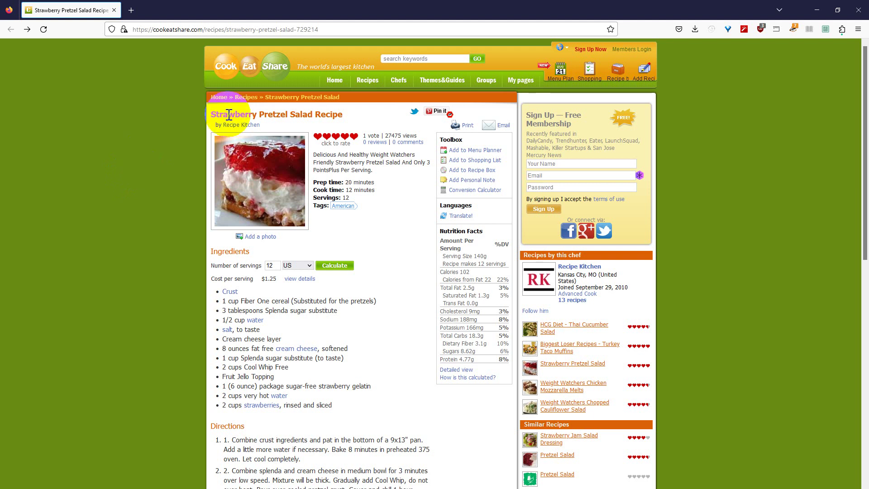
{"action": "double_click", "coordinate": [229, 114]}
{"action": "scroll", "coordinate": [281, 243], "scroll_direction": "down", "scroll_amount": 5}
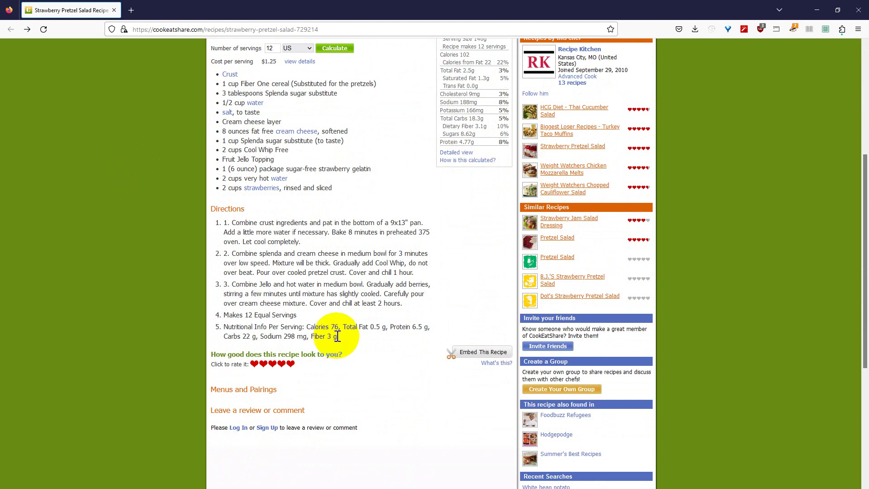
{"action": "left_click", "coordinate": [337, 336], "text": "shift"}
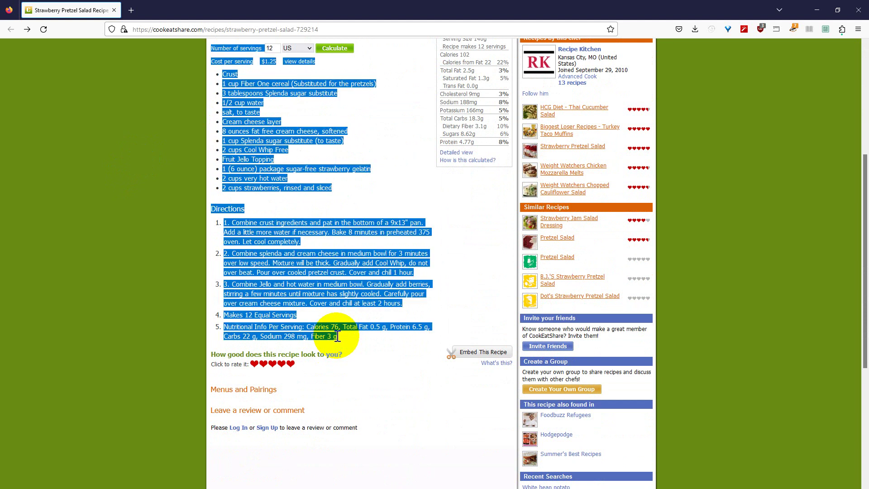
{"action": "right_click", "coordinate": [325, 299]}
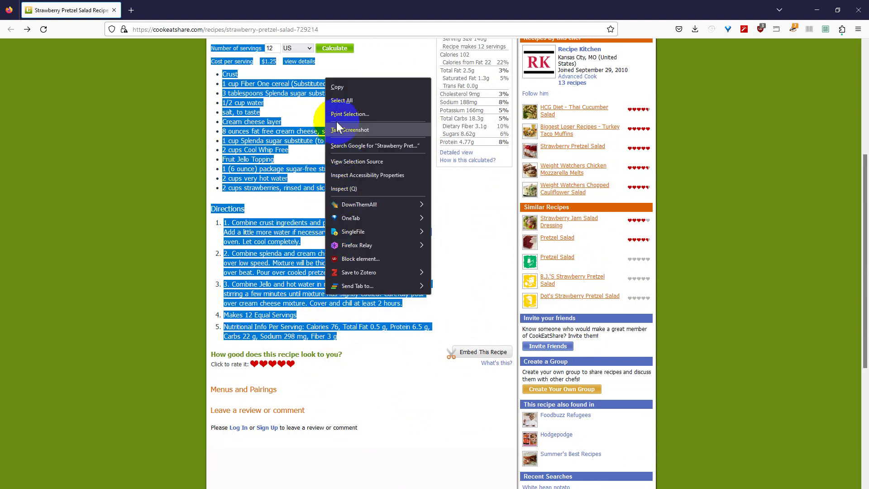
{"action": "left_click", "coordinate": [336, 87]}
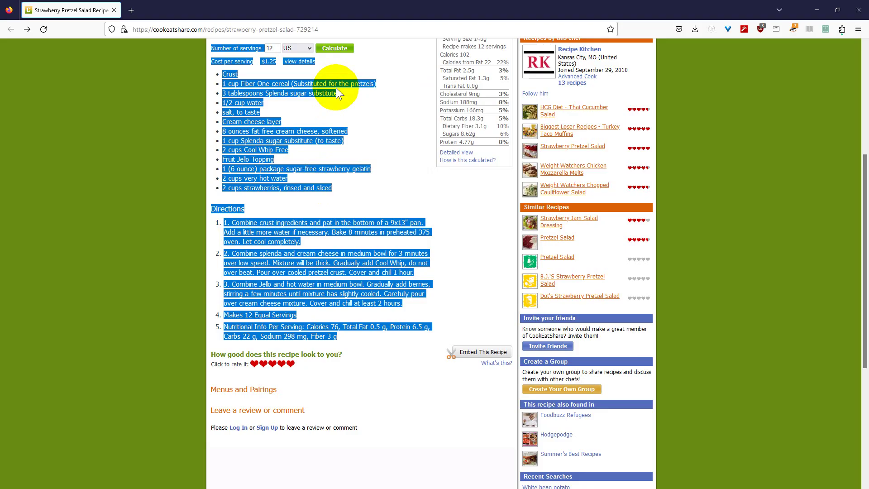
{"action": "key", "text": "alt+Tab"}
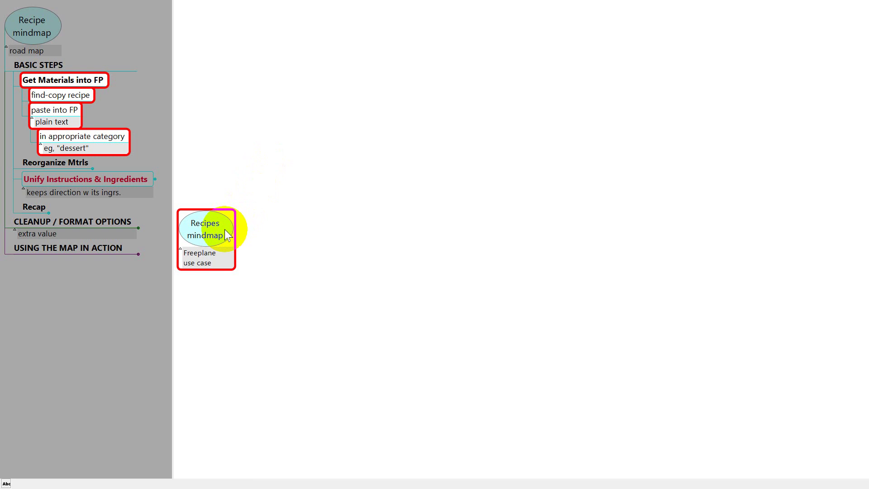
Add a 'dessert' child node under Recipes mindmap, undoing a trial formatted paste.
{"action": "key", "text": "Insert"}
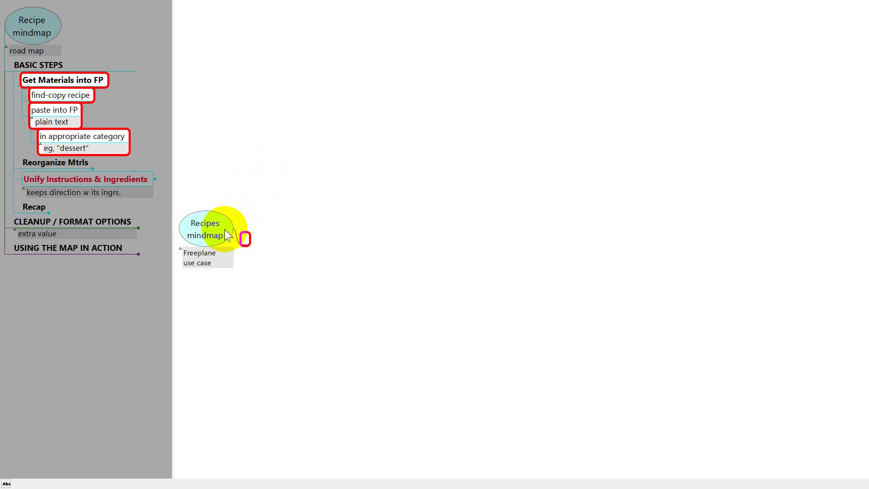
{"action": "type", "text": "dessert"}
{"action": "key", "text": "Return"}
{"action": "type", "text": "Strawberry Pretzel Salad Recipe Cost per serving $1.25 view details Directions"}
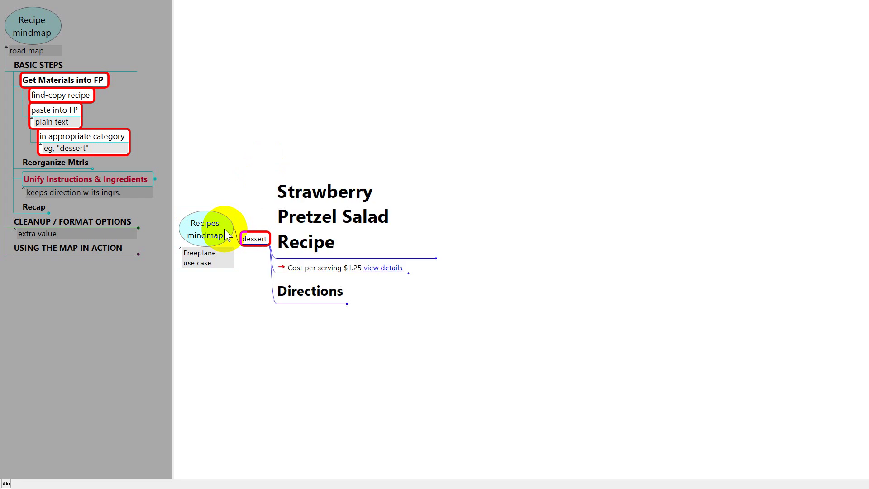
{"action": "key", "text": "ctrl+z"}
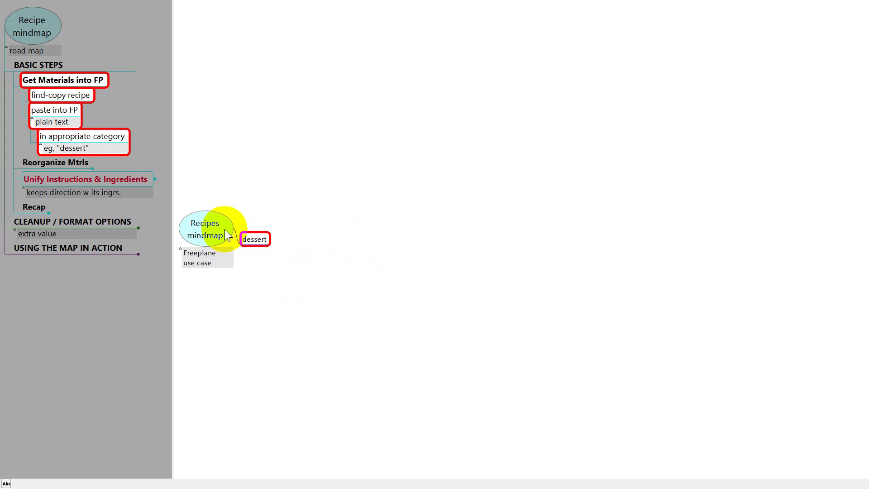
Paste the recipe under dessert using Paste as… with 'Plain text as node hierarchy'.
{"action": "key", "text": "ctrl+F1"}
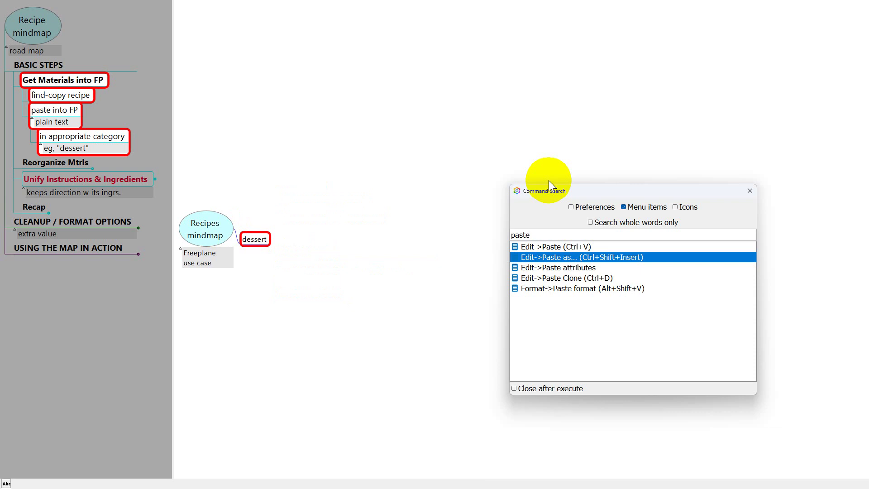
{"action": "left_click", "coordinate": [576, 260]}
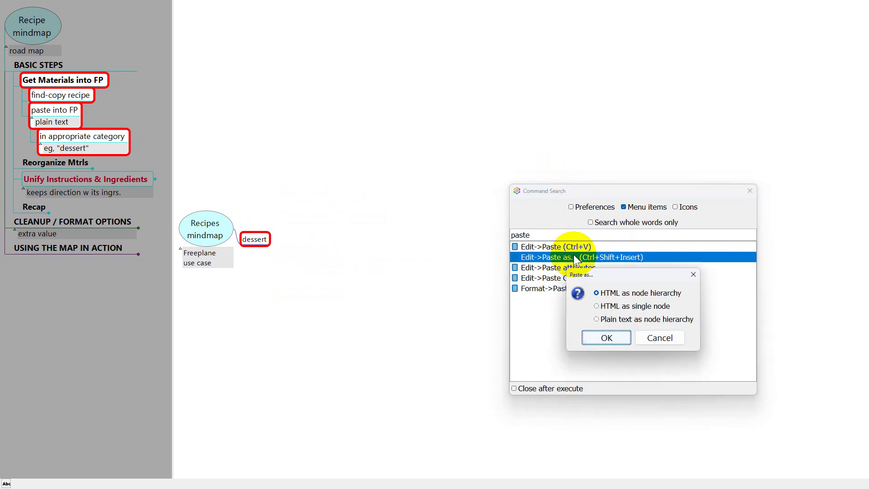
{"action": "left_click", "coordinate": [597, 319]}
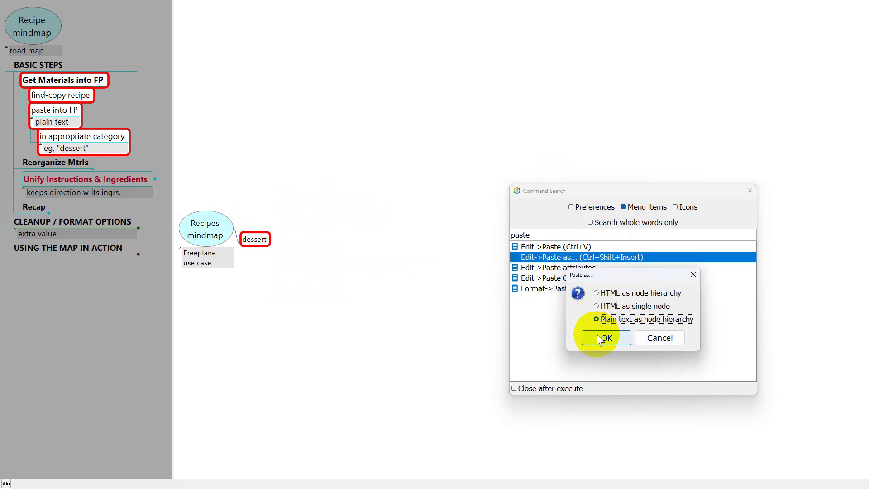
{"action": "left_click", "coordinate": [600, 338]}
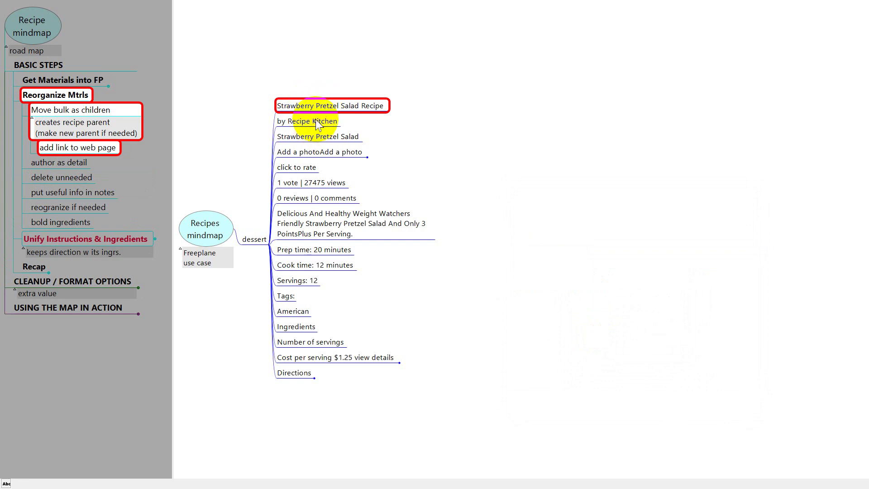
Indent the nodes from by Recipe Kitchen through Directions under Strawberry Pretzel Salad Recipe.
{"action": "left_click", "coordinate": [317, 122]}
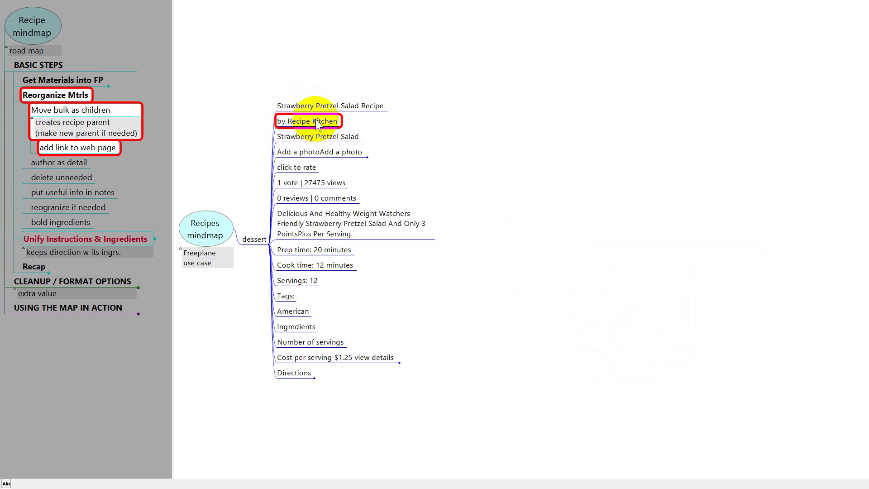
{"action": "key", "text": "shift+End"}
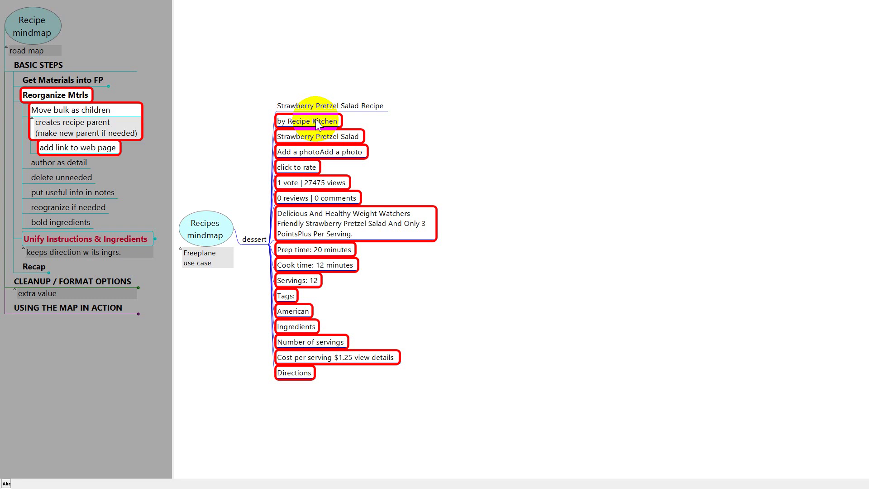
{"action": "key", "text": "ctrl+Right"}
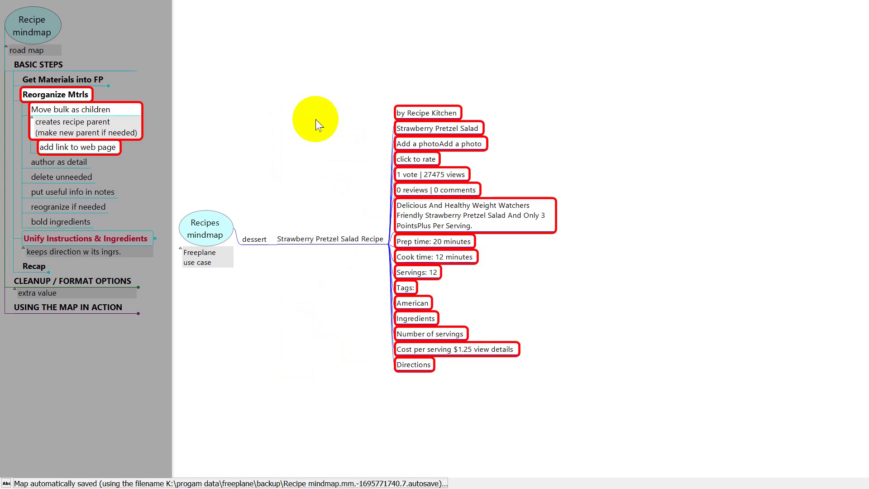
{"action": "left_click", "coordinate": [430, 115]}
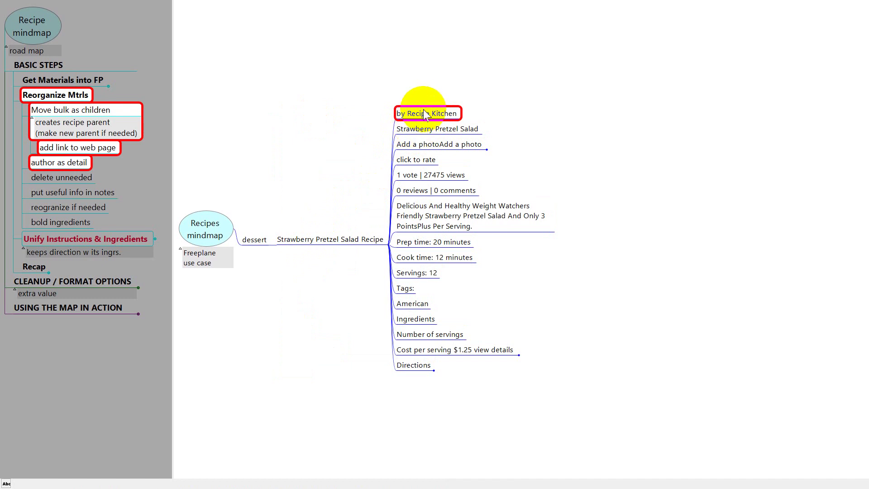
Cut the by Recipe Kitchen node and paste it as the recipe title node's details text.
{"action": "key", "text": "ctrl+x"}
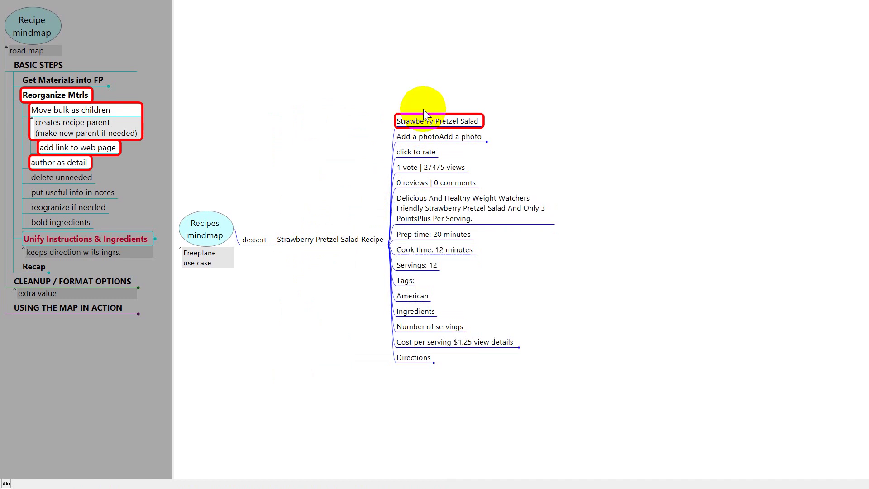
{"action": "left_click", "coordinate": [319, 240]}
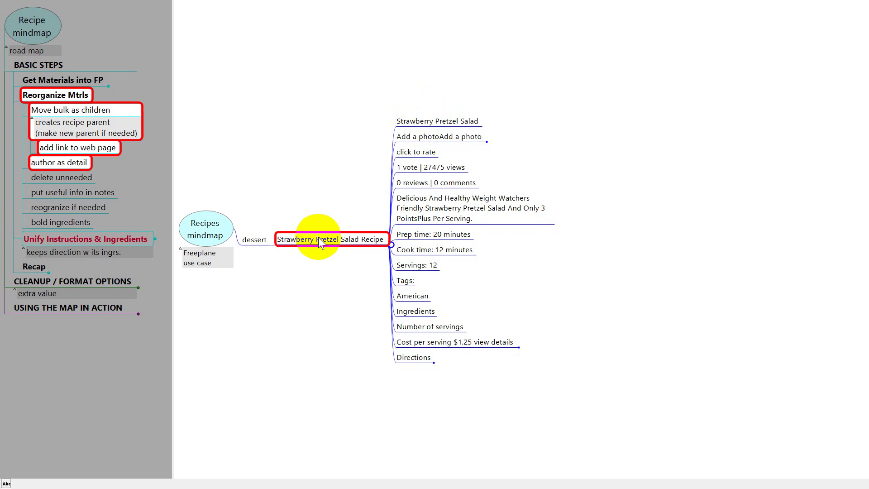
{"action": "key", "text": "ctrl+F2"}
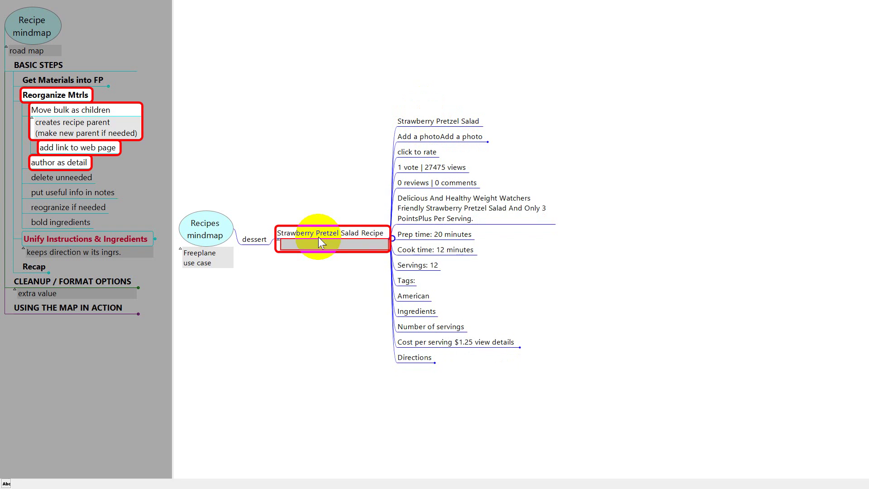
{"action": "key", "text": "ctrl+v"}
{"action": "key", "text": "Return"}
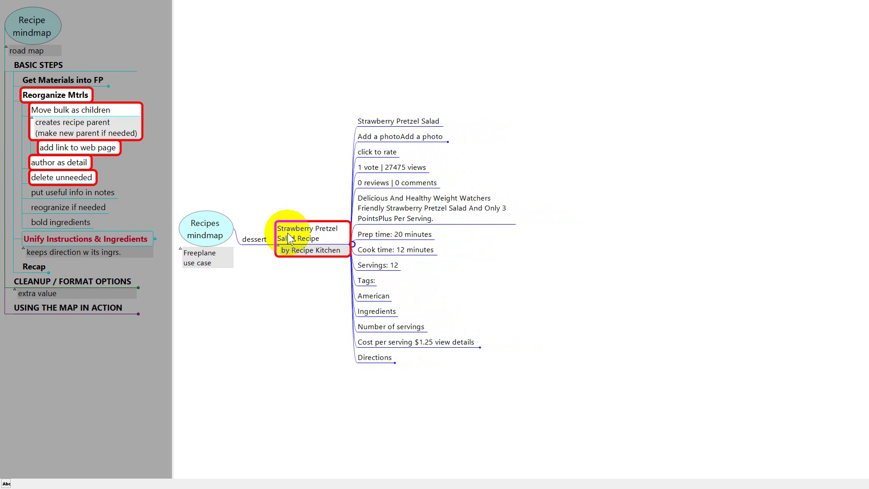
Delete the Strawberry Pretzel Salad, Add a photo, click to rate and vote count nodes.
{"action": "left_click", "coordinate": [388, 121]}
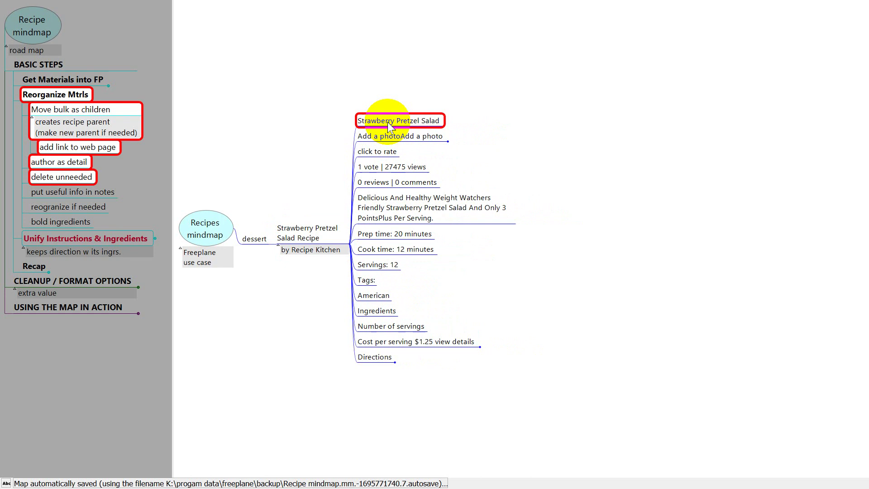
{"action": "key", "text": "shift+Down"}
{"action": "key", "text": "shift+Down"}
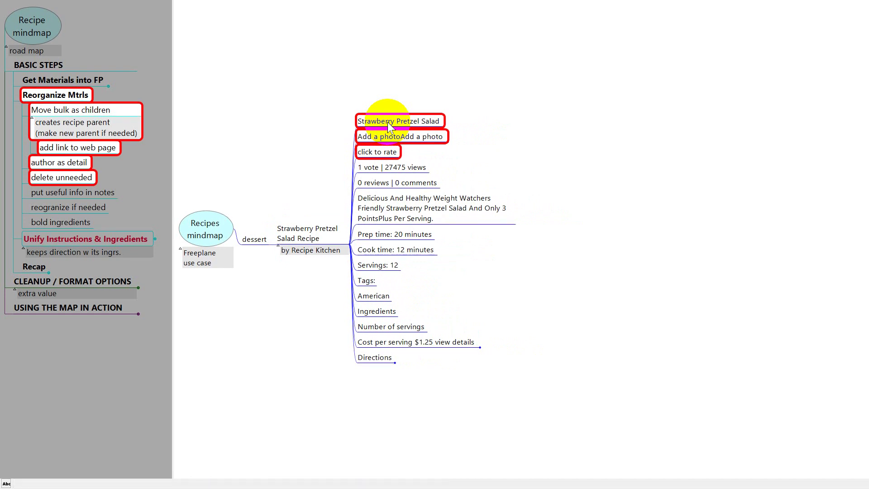
{"action": "key", "text": "shift+Down"}
{"action": "key", "text": "shift+Down"}
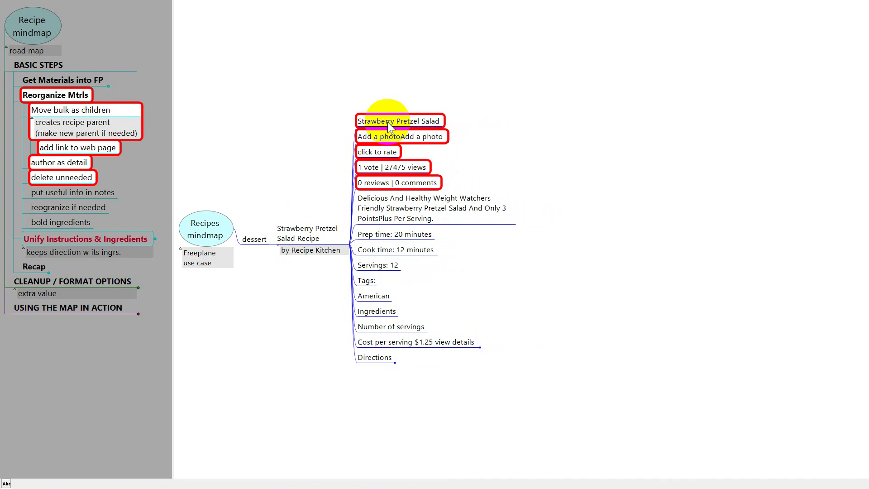
{"action": "key", "text": "Delete"}
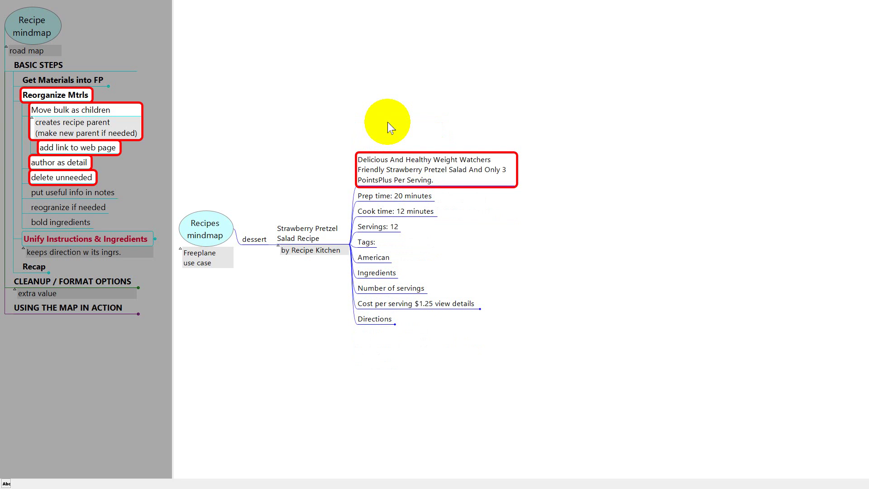
Delete the description, Prep time, Cook time, Servings, Tags and American nodes, then search commands for 'note'.
{"action": "key", "text": "shift+Down"}
{"action": "key", "text": "shift+Down"}
{"action": "key", "text": "shift+Down"}
{"action": "key", "text": "shift+Down"}
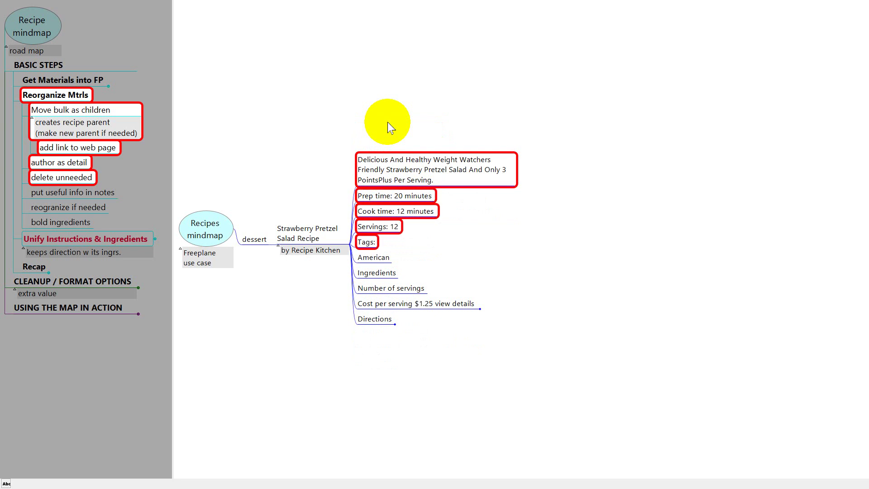
{"action": "key", "text": "shift+Down"}
{"action": "key", "text": "Delete"}
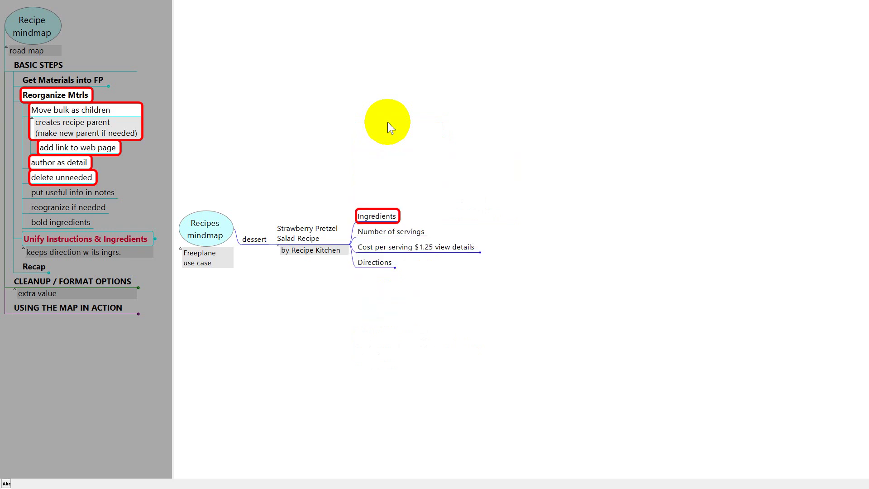
{"action": "key", "text": "Left"}
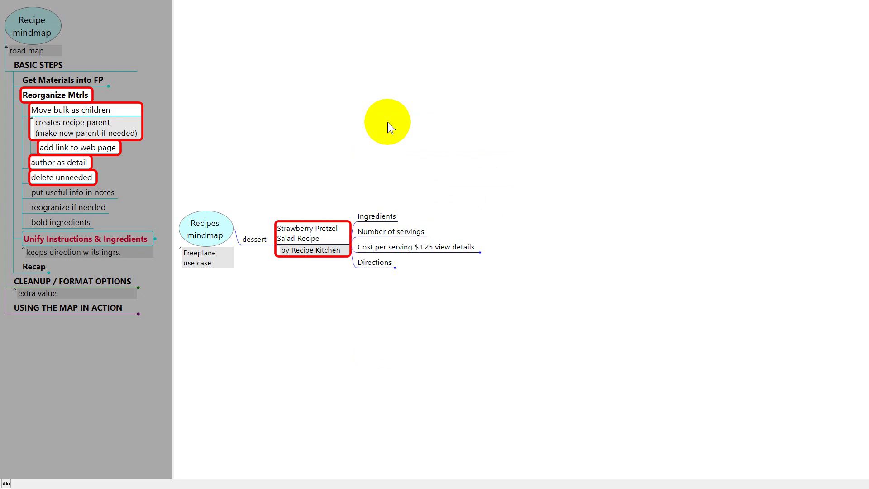
{"action": "key", "text": "ctrl+F1"}
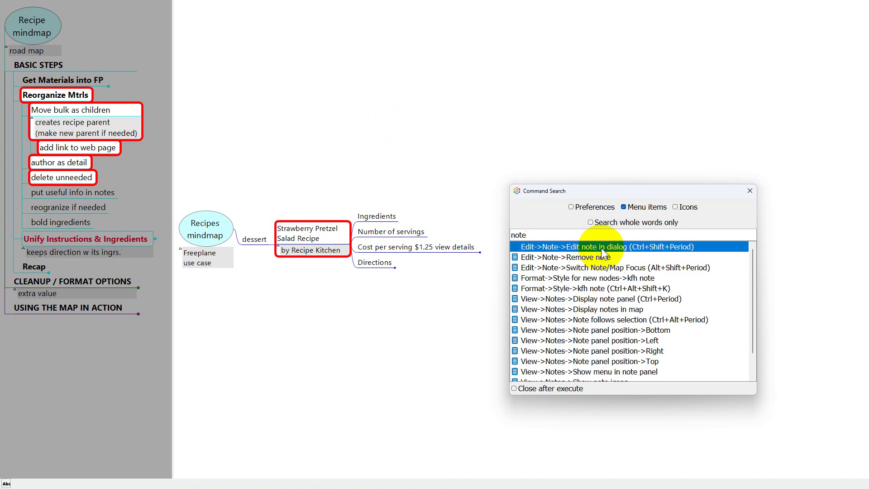
Paste the removed recipe details into the recipe node's note and drop 'And' from the description.
{"action": "double_click", "coordinate": [627, 251]}
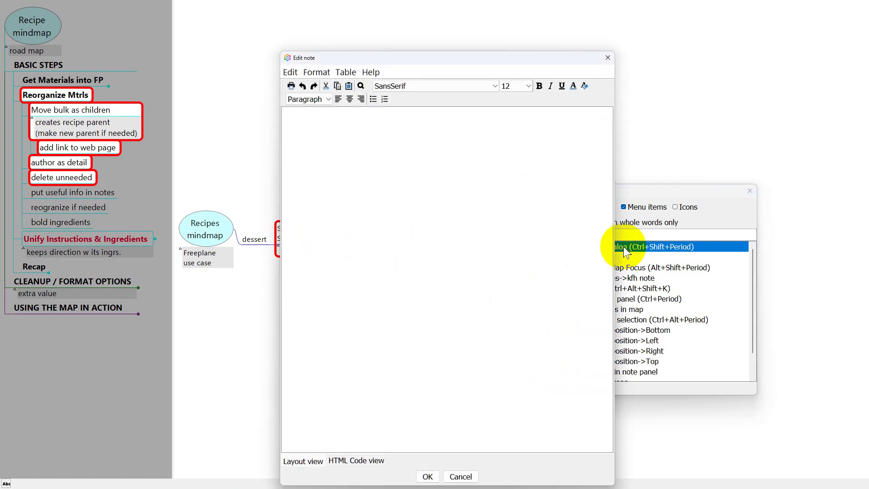
{"action": "key", "text": "ctrl+v"}
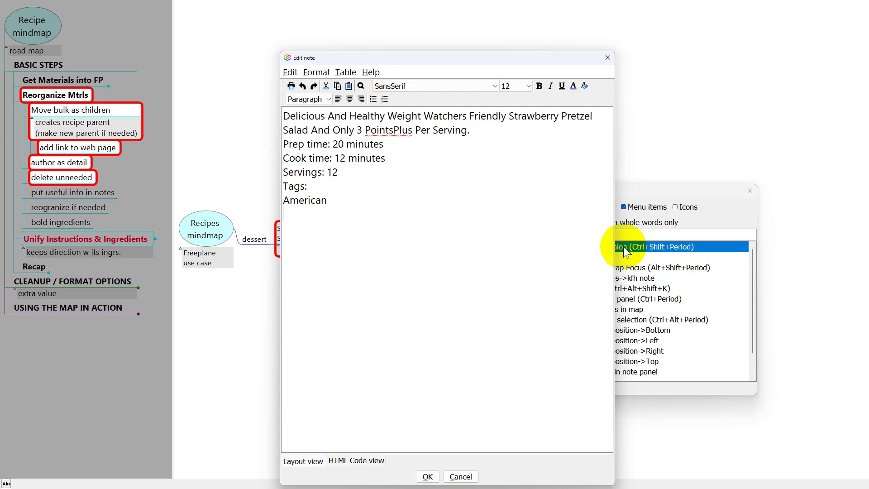
{"action": "key", "text": "Up"}
{"action": "key", "text": "Up"}
{"action": "key", "text": "Up"}
{"action": "key", "text": "Up"}
{"action": "key", "text": "Up"}
{"action": "key", "text": "Up"}
{"action": "key", "text": "Delete"}
{"action": "key", "text": "Delete"}
{"action": "key", "text": "Delete"}
{"action": "key", "text": "Delete"}
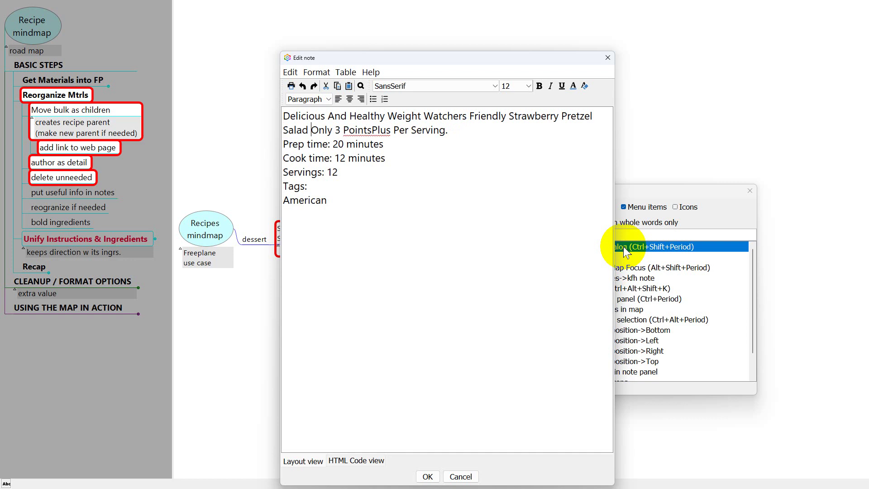
{"action": "key", "text": "Return"}
{"action": "key", "text": "Return"}
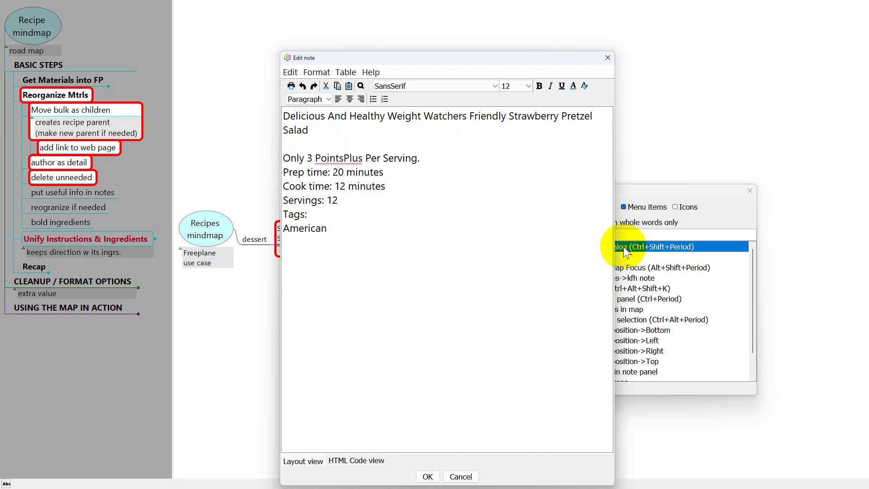
Space out the note lines, join American onto the Tags line, and save the note.
{"action": "key", "text": "Down"}
{"action": "key", "text": "Return"}
{"action": "key", "text": "Down"}
{"action": "key", "text": "Down"}
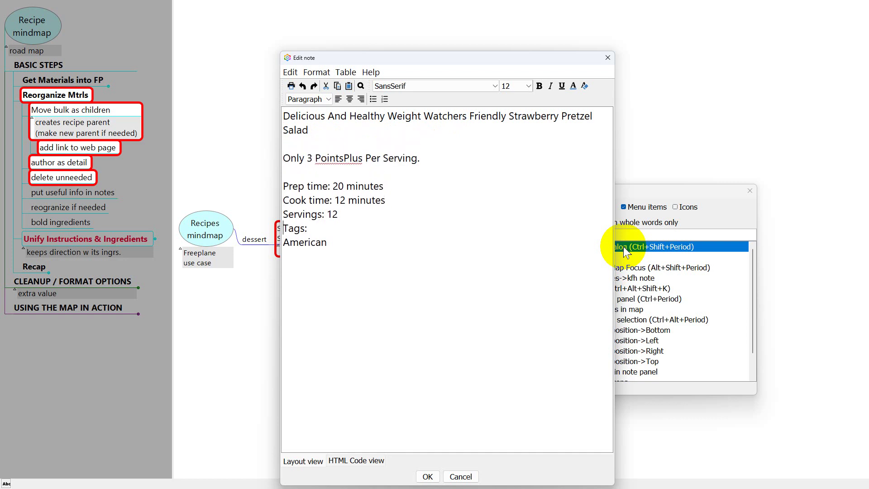
{"action": "key", "text": "Down"}
{"action": "key", "text": "BackSpace"}
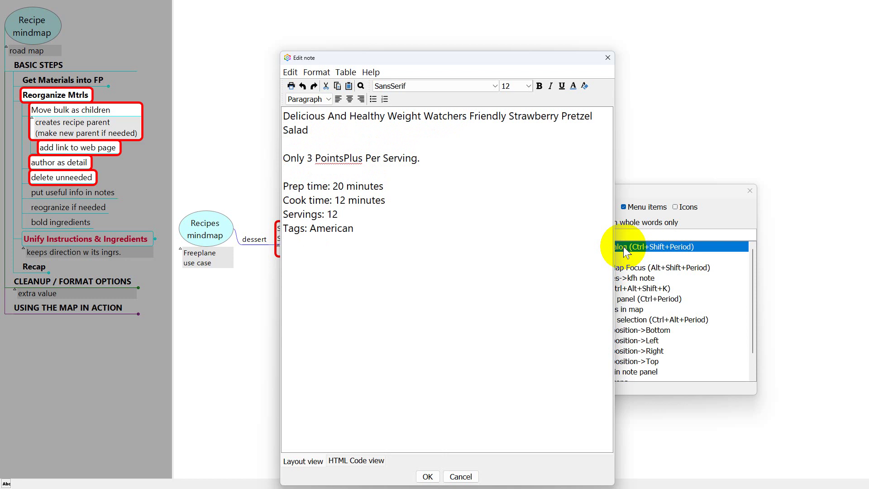
{"action": "key", "text": "Return"}
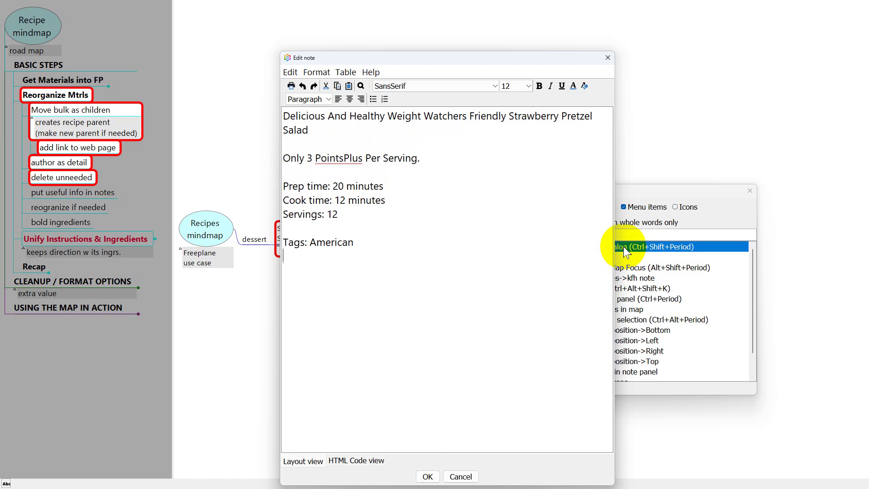
{"action": "key", "text": "Down"}
{"action": "key", "text": "Down"}
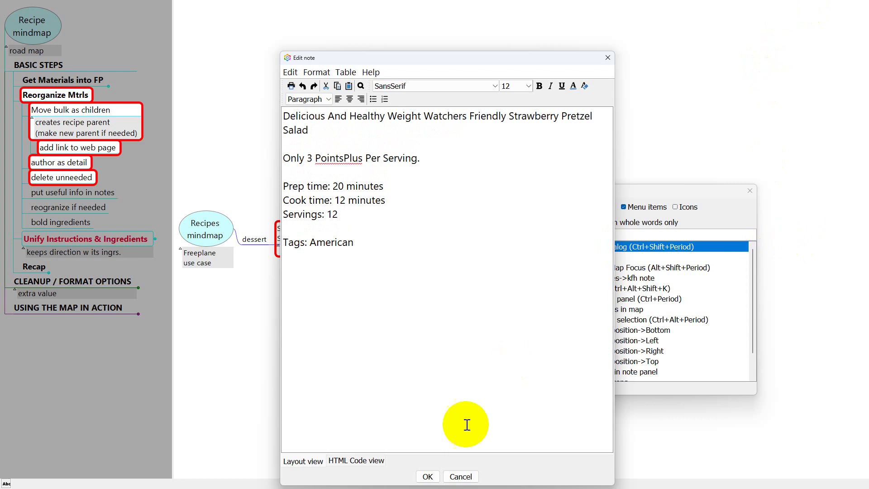
{"action": "left_click", "coordinate": [428, 477]}
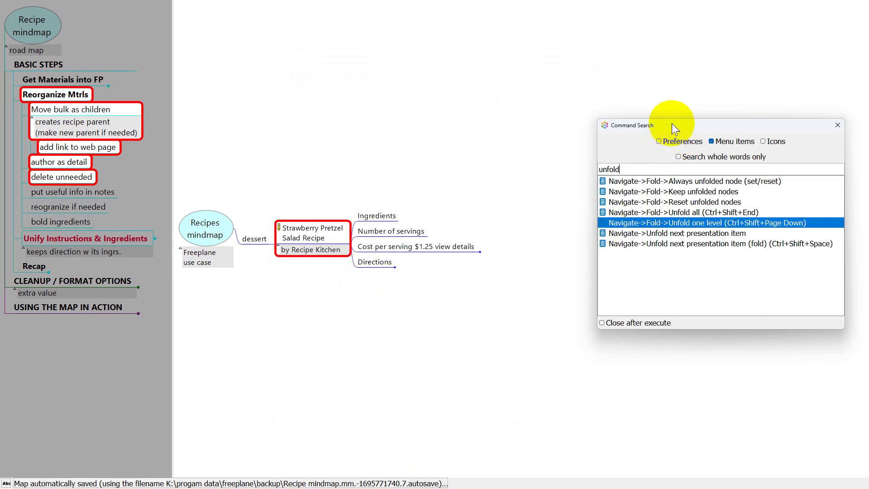
Unfold the recipe one level to show ingredient lines, then select the Cost per serving node.
{"action": "left_click", "coordinate": [679, 222]}
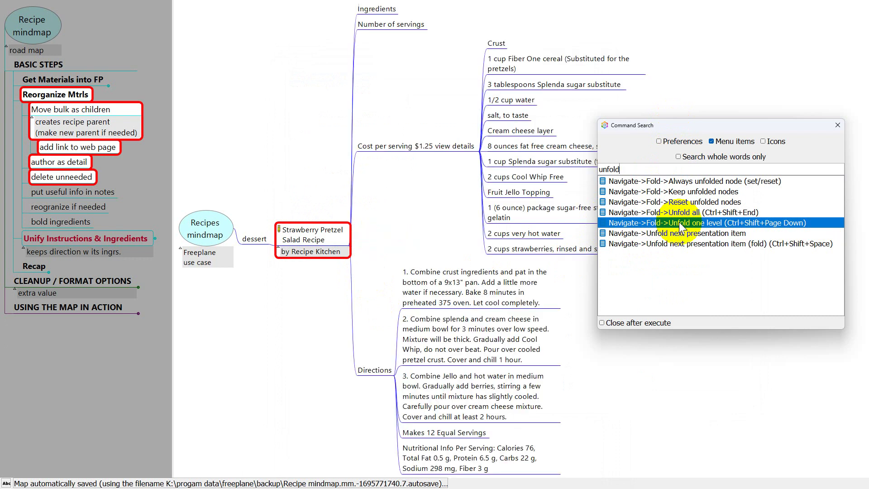
{"action": "left_click", "coordinate": [411, 151]}
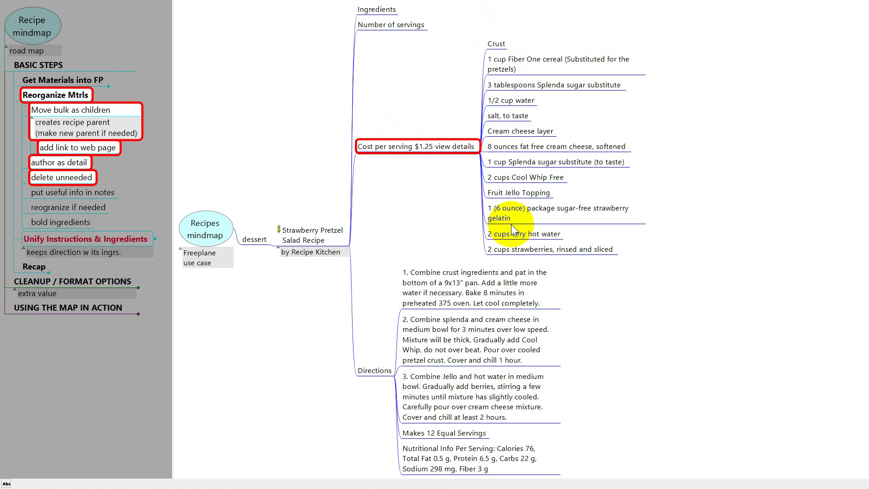
Rename Cost per serving to 'ingredients' and paste the Cost per serving $1.25 line into the recipe's note.
{"action": "type", "text": "in"}
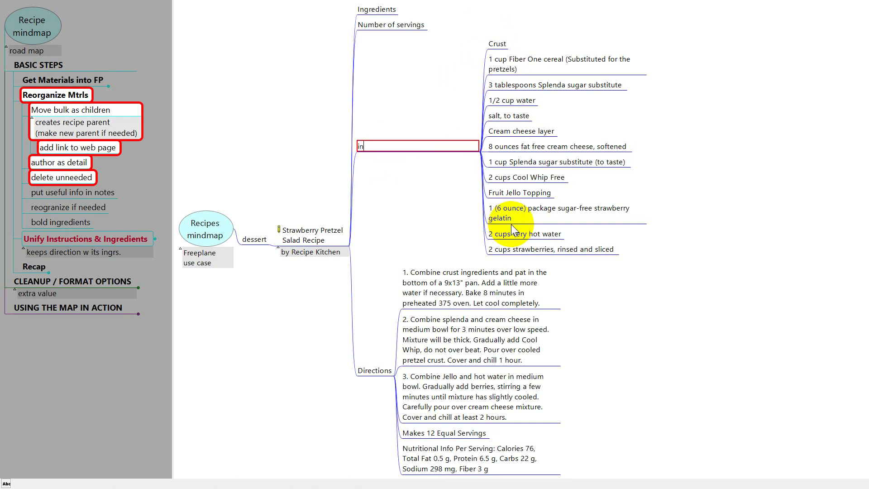
{"action": "type", "text": "gredients"}
{"action": "key", "text": "Return"}
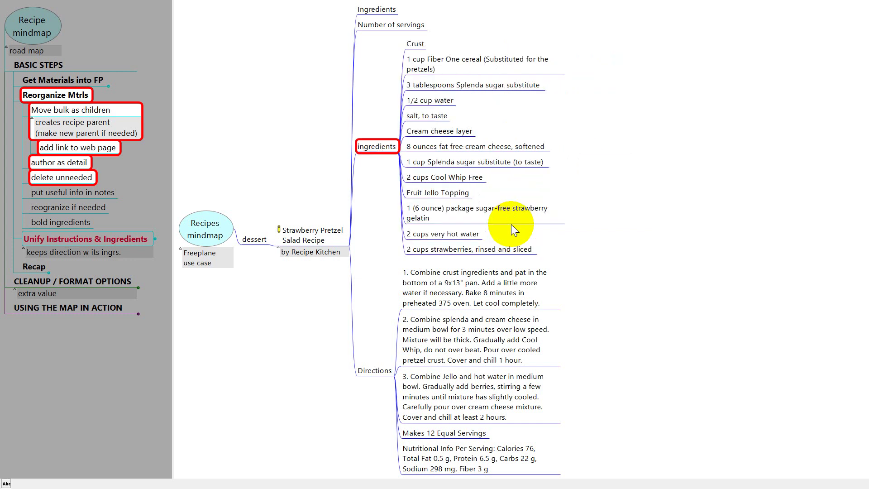
{"action": "left_click", "coordinate": [279, 229]}
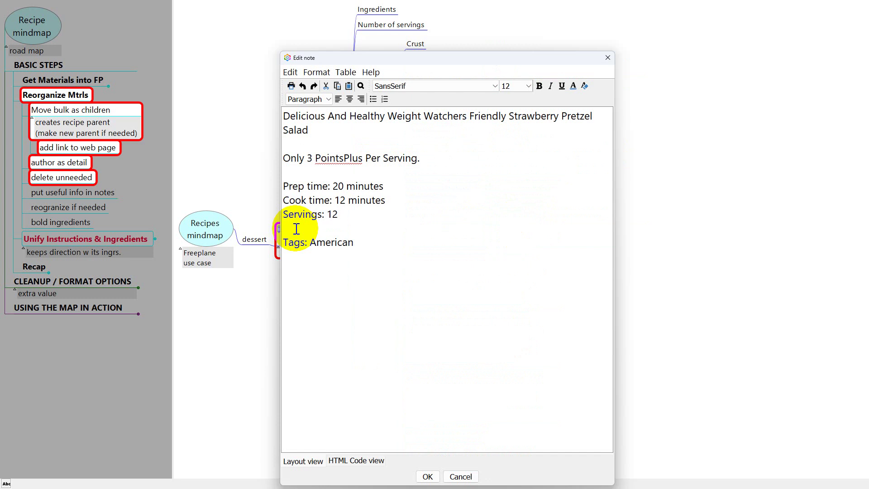
{"action": "type", "text": "Cost per serving $1.25 view details"}
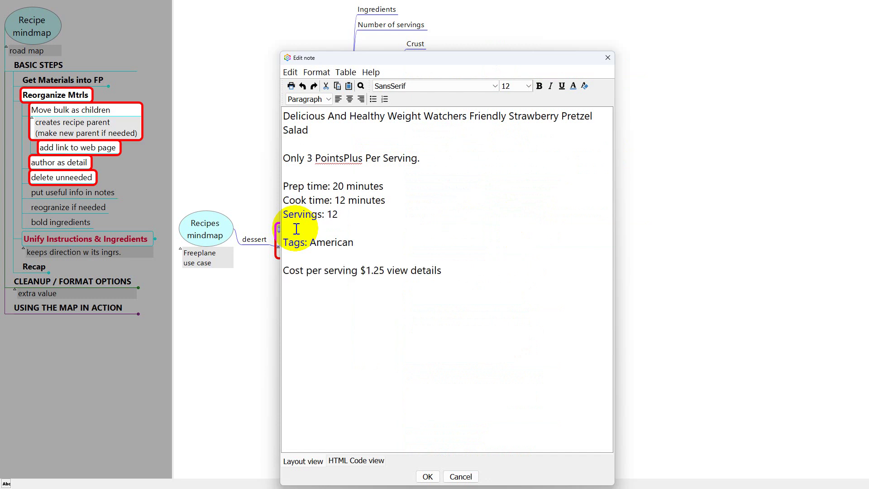
{"action": "key", "text": "ctrl+Return"}
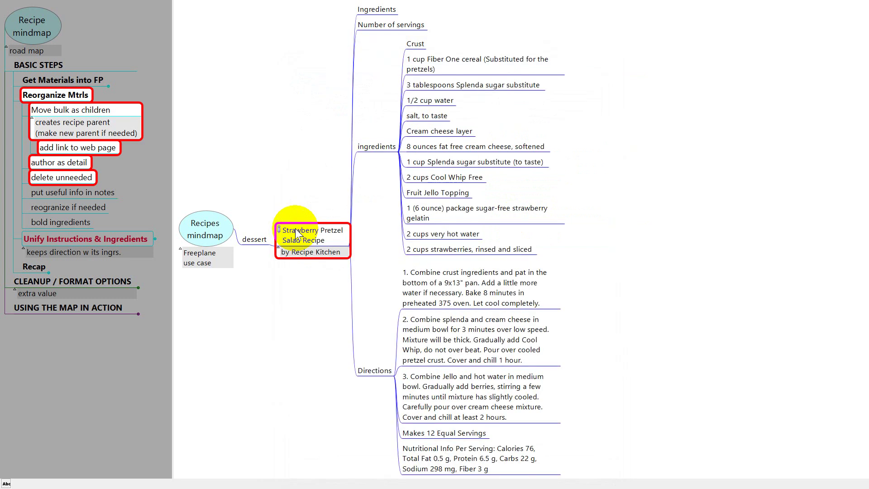
{"action": "mouse_move", "coordinate": [297, 234]}
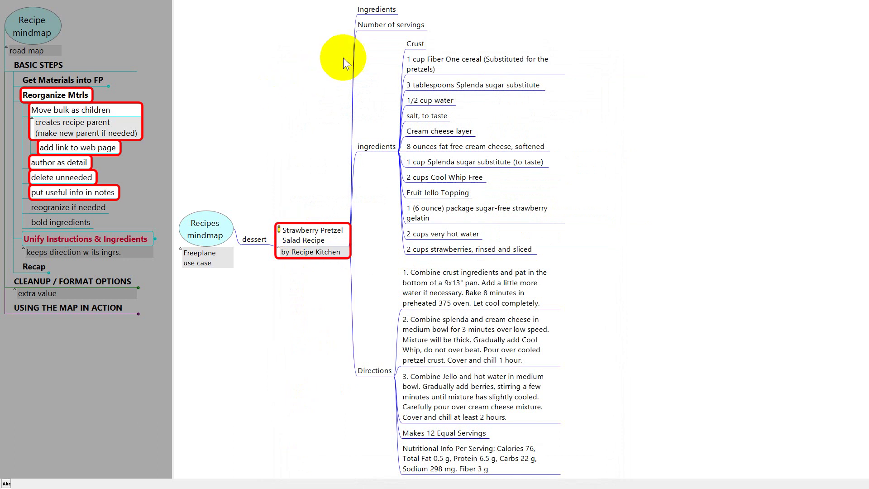
Delete the empty Ingredients and Number of servings nodes.
{"action": "left_click", "coordinate": [381, 14]}
{"action": "key", "text": "shift+Down"}
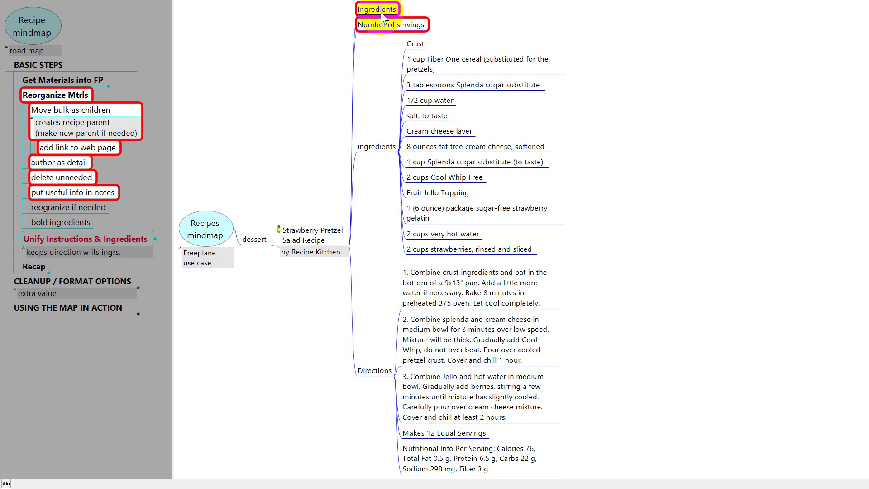
{"action": "key", "text": "Delete"}
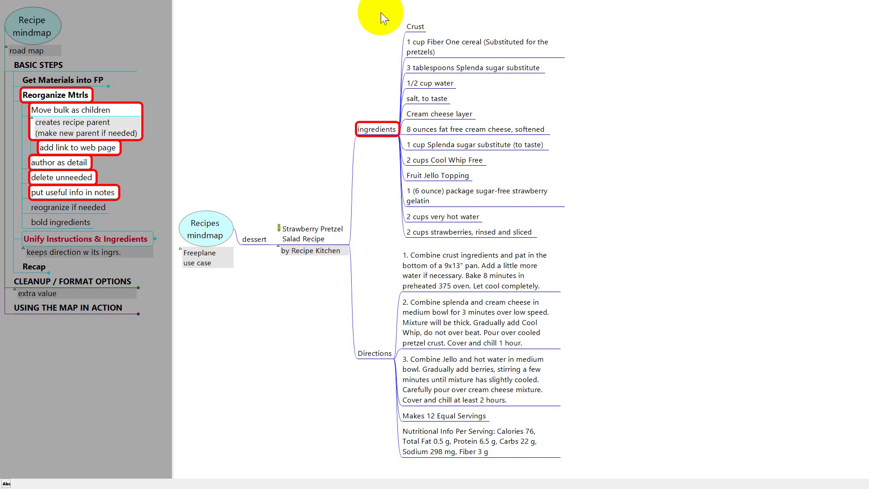
Make the four crust ingredients, Fiber One cereal through salt, children of Crust.
{"action": "left_click", "coordinate": [418, 45]}
{"action": "key", "text": "shift+Down"}
{"action": "key", "text": "shift+Down"}
{"action": "key", "text": "shift+Down"}
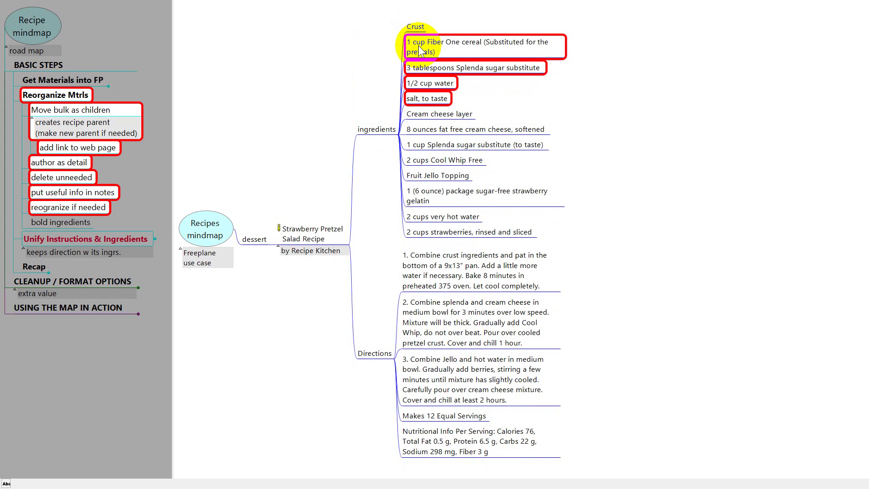
{"action": "key", "text": "ctrl+Right"}
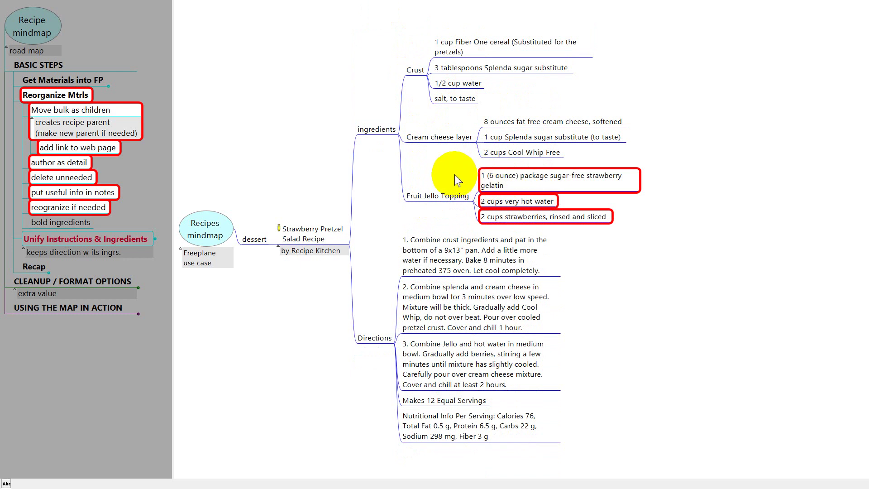
{"action": "key", "text": "Page_Down"}
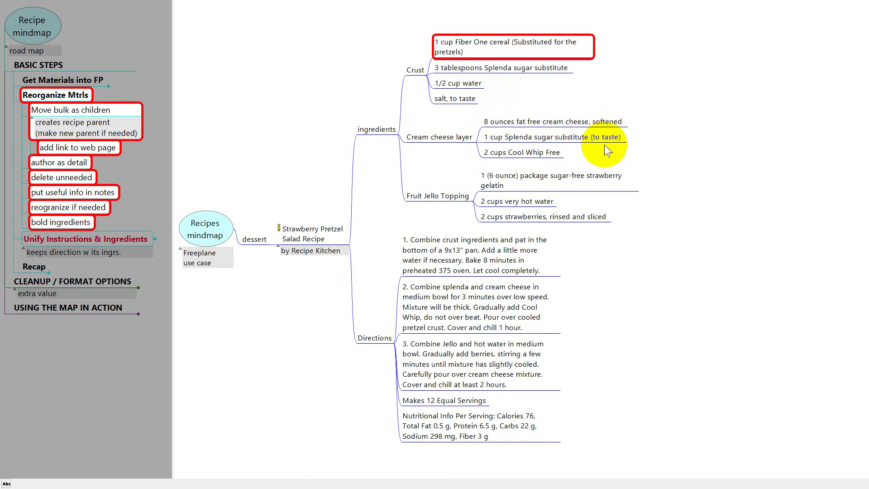
Bold 'Splenda sugar substitute' in its ingredient node, then fold Cream cheese layer and Fruit Jello Topping.
{"action": "left_click", "coordinate": [510, 141]}
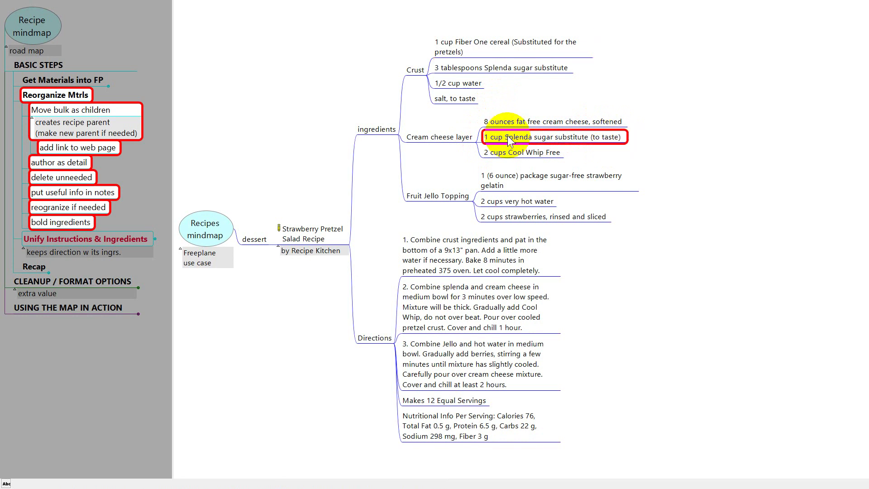
{"action": "double_click", "coordinate": [509, 139]}
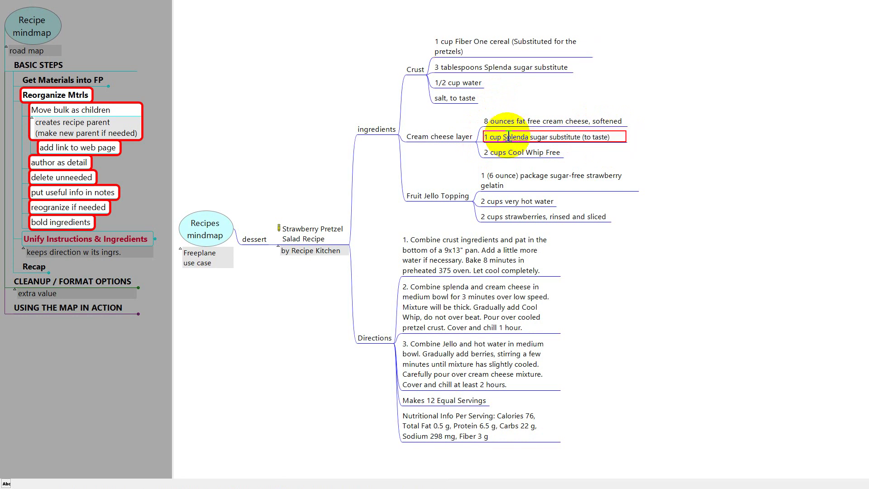
{"action": "key", "text": "ctrl+shift+Right"}
{"action": "key", "text": "ctrl+shift+Right"}
{"action": "key", "text": "ctrl+shift+Right"}
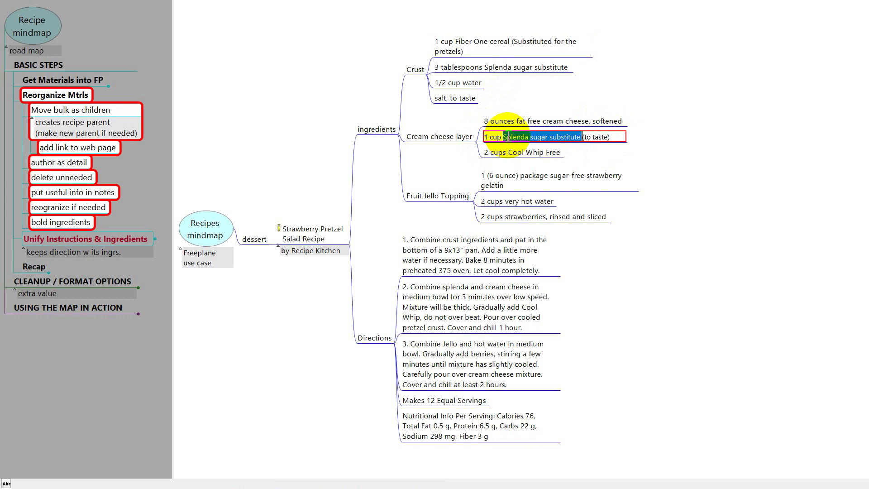
{"action": "key", "text": "shift+Left"}
{"action": "key", "text": "ctrl+b"}
{"action": "key", "text": "Return"}
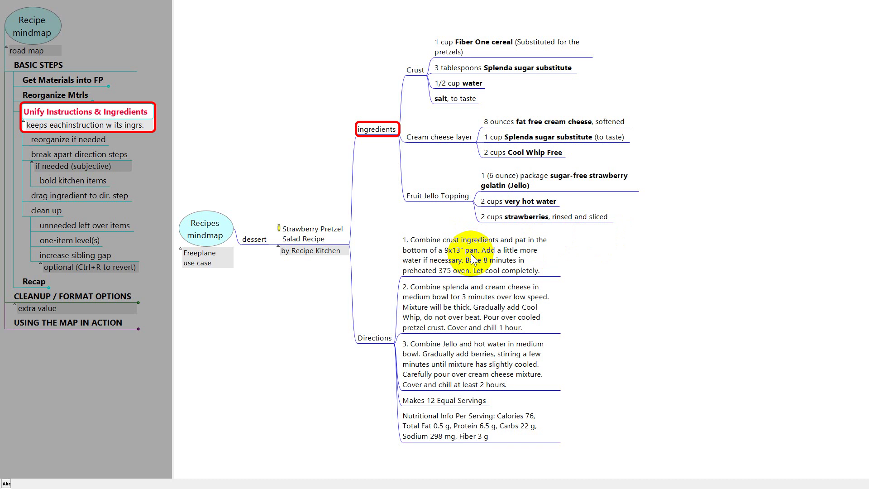
{"action": "key", "text": "Page_Down"}
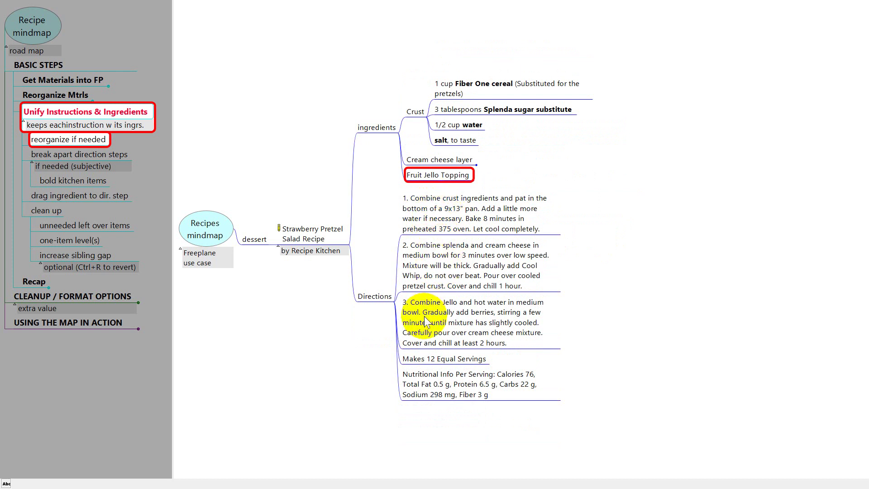
Cut Makes 12 Equal Servings and Nutritional Info and paste them, separated, into the recipe node's note.
{"action": "left_click", "coordinate": [448, 360]}
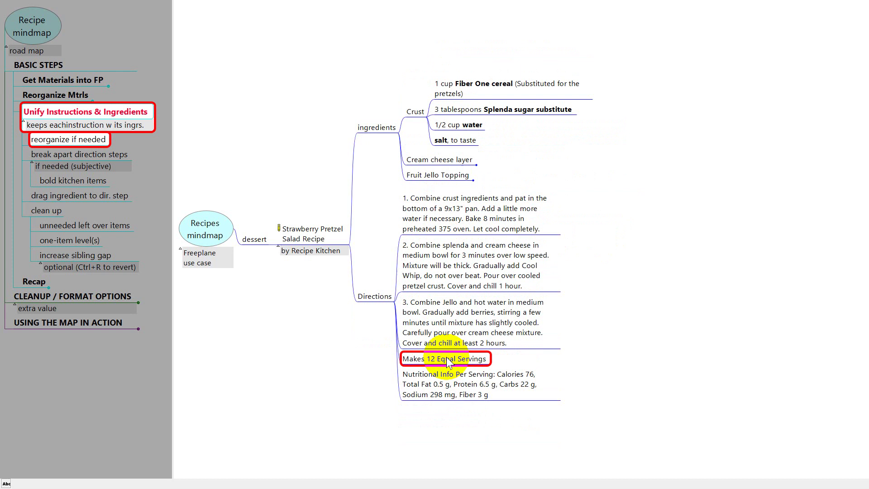
{"action": "key", "text": "shift+Down"}
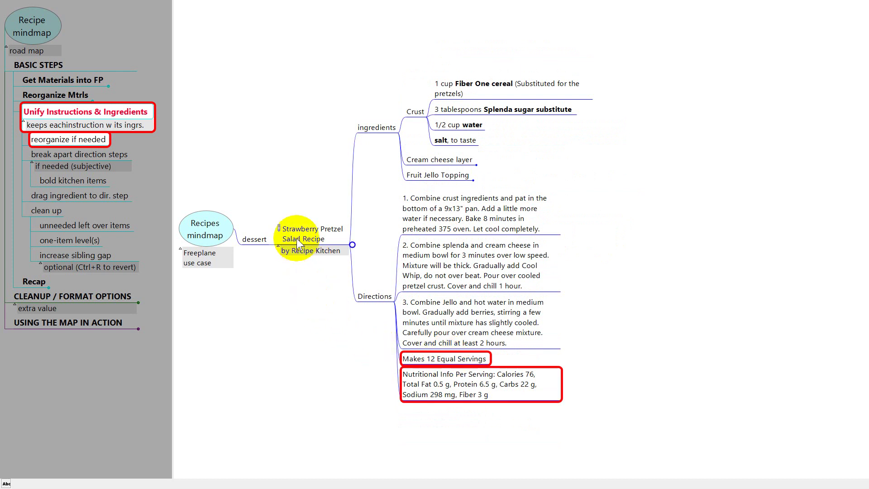
{"action": "mouse_move", "coordinate": [298, 240]}
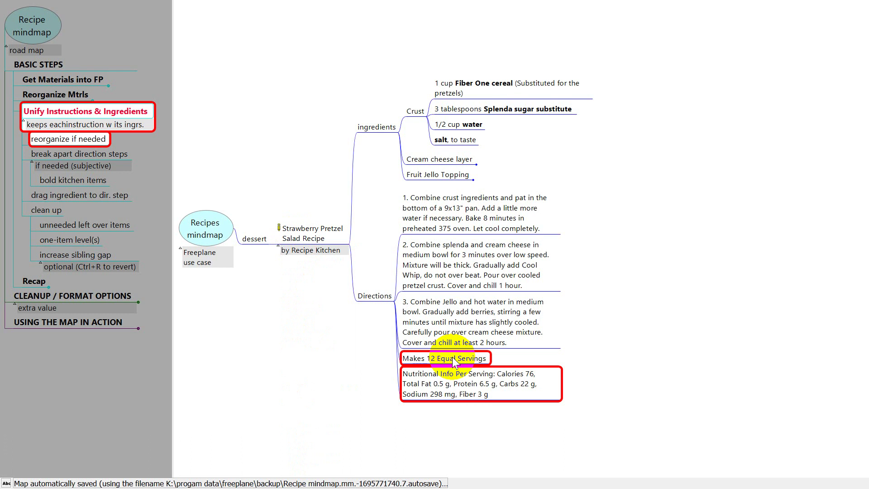
{"action": "key", "text": "ctrl+x"}
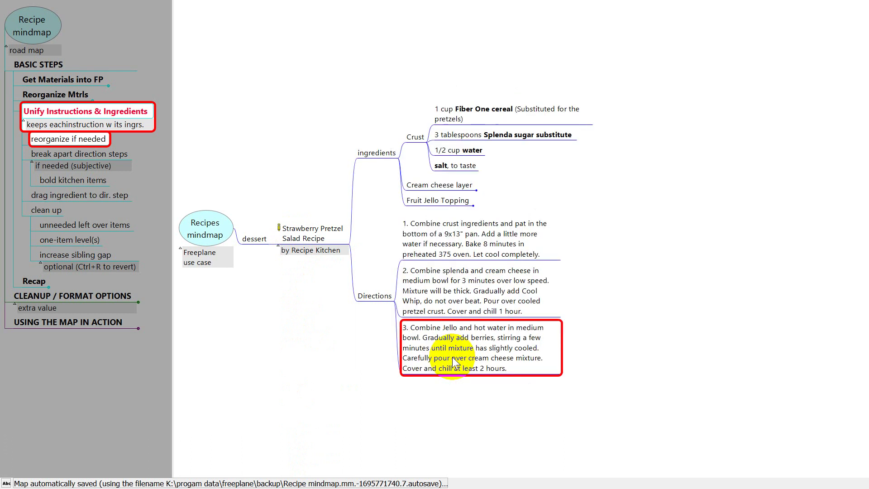
{"action": "left_click", "coordinate": [302, 235]}
{"action": "key", "text": "ctrl+F2"}
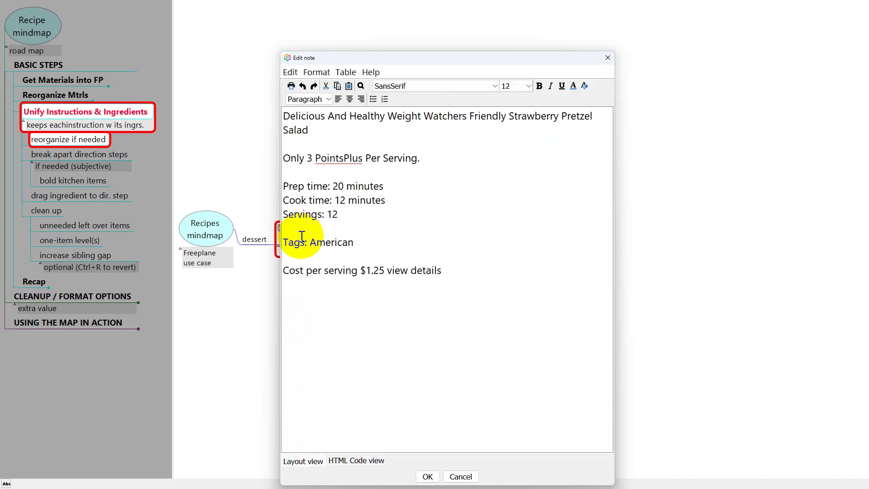
{"action": "key", "text": "ctrl+v"}
{"action": "key", "text": "Return"}
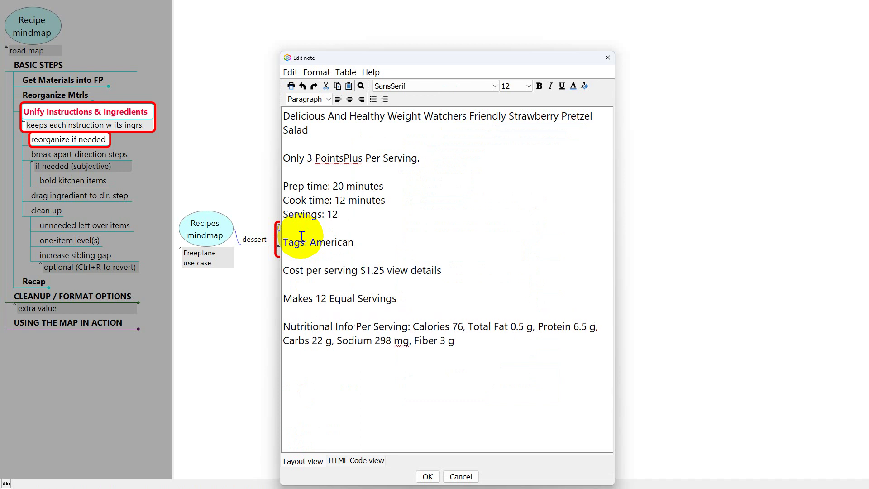
{"action": "key", "text": "ctrl+Return"}
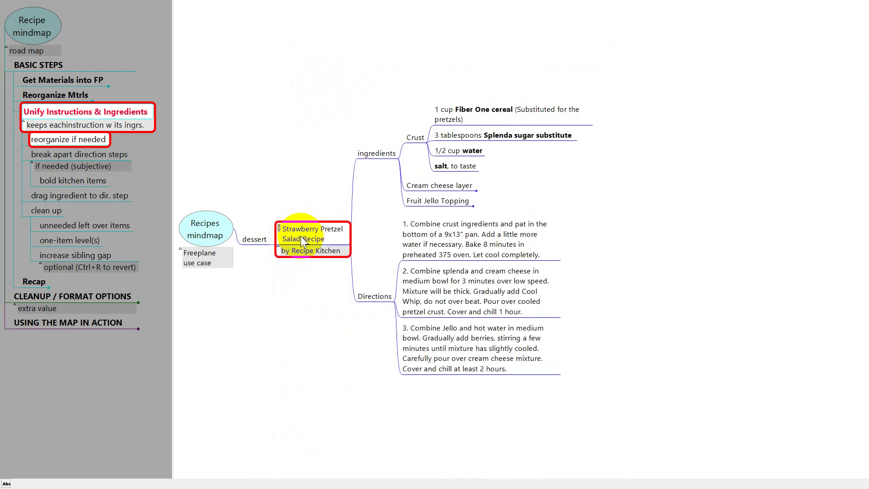
{"action": "mouse_move", "coordinate": [301, 236]}
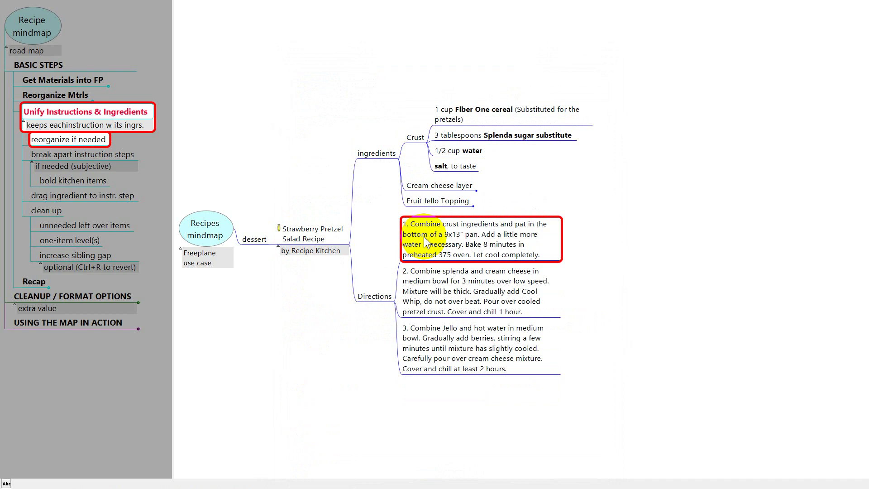
Insert new parent nodes labelled 1, 2 and 3 above the three direction steps.
{"action": "key", "text": "shift+Insert"}
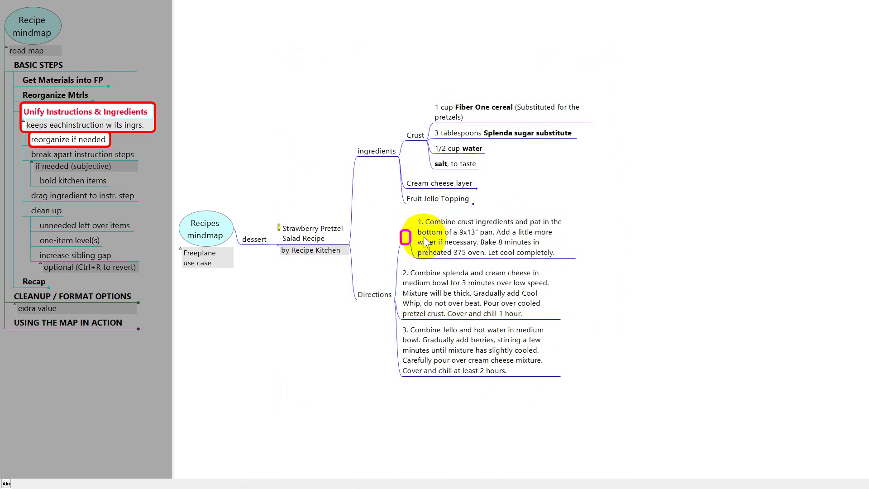
{"action": "type", "text": "1"}
{"action": "key", "text": "Return"}
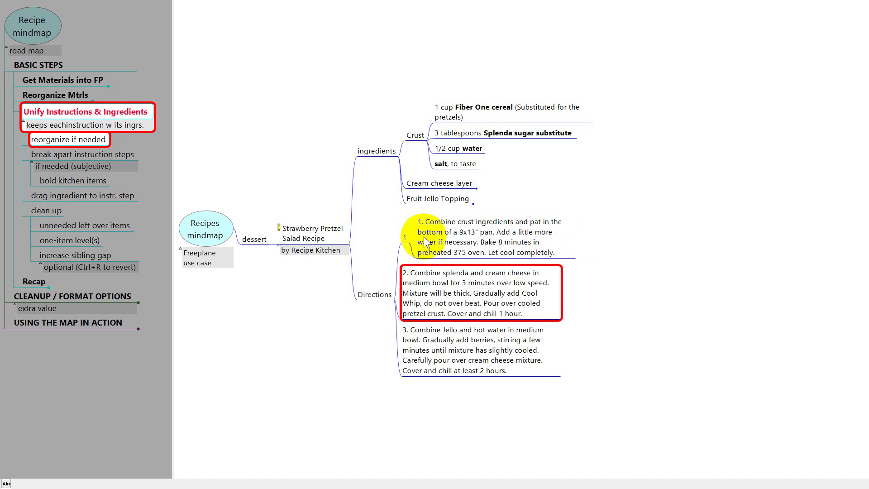
{"action": "key", "text": "shift+Insert"}
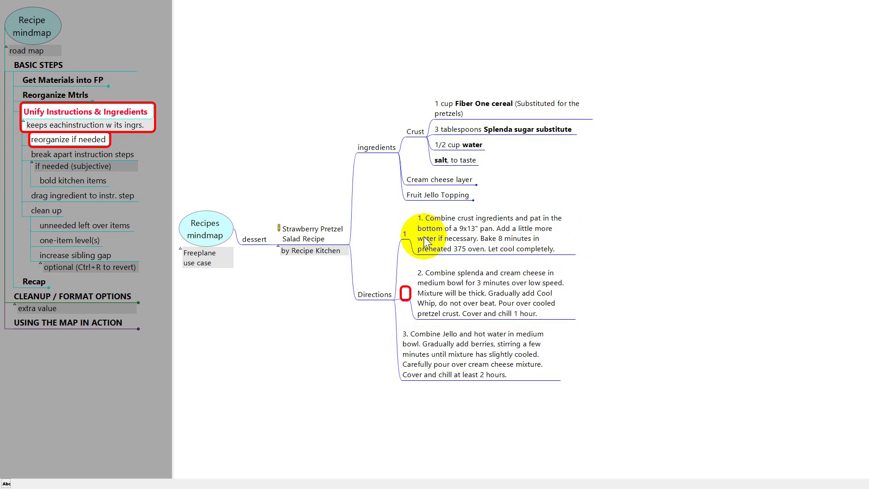
{"action": "type", "text": "2"}
{"action": "key", "text": "Return"}
{"action": "key", "text": "Down"}
{"action": "key", "text": "shift+Insert"}
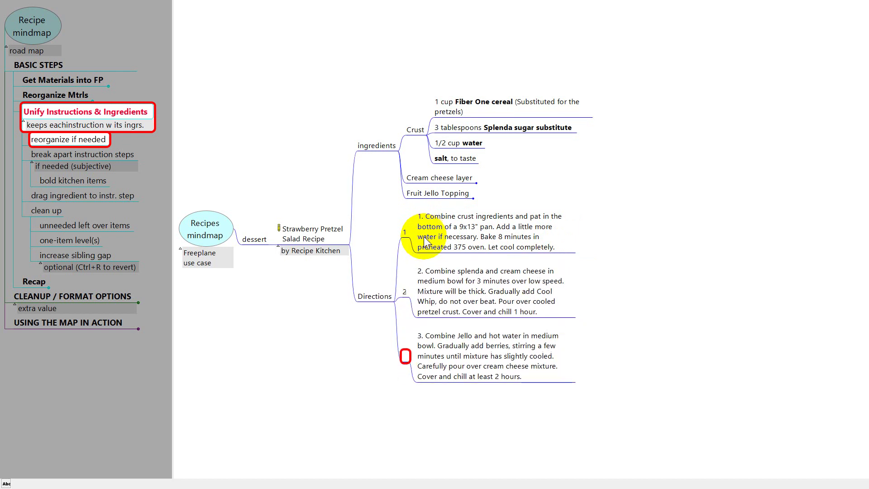
{"action": "type", "text": "3"}
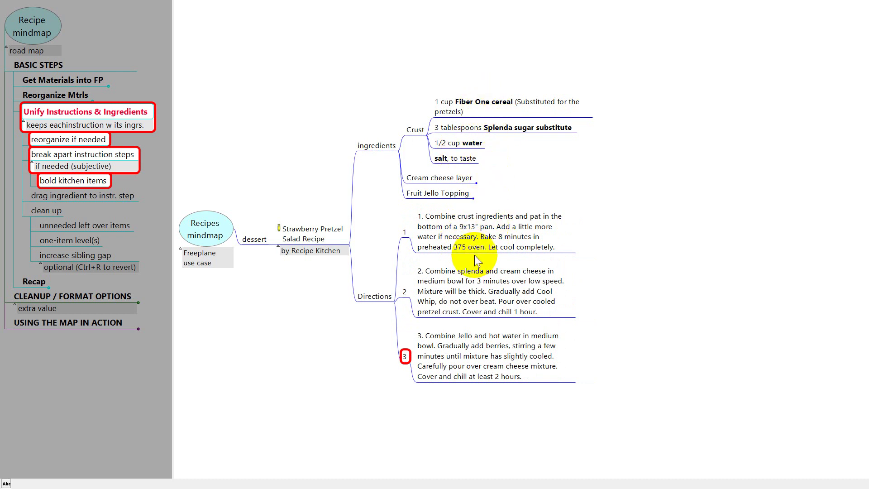
Make the words 9x13" pan bold in step 1's text.
{"action": "double_click", "coordinate": [498, 226]}
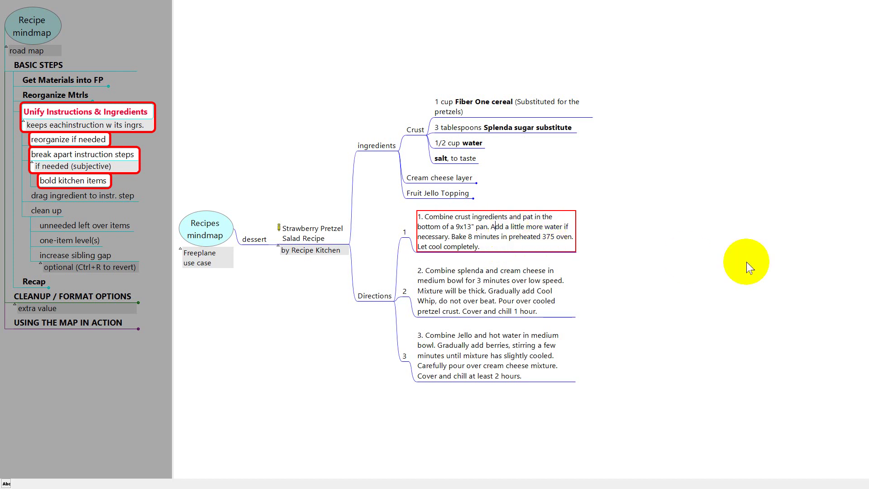
{"action": "key", "text": "Left"}
{"action": "key", "text": "Left"}
{"action": "key", "text": "ctrl+shift+Left"}
{"action": "key", "text": "ctrl+shift+Left"}
{"action": "key", "text": "ctrl+shift+Left"}
{"action": "key", "text": "ctrl+b"}
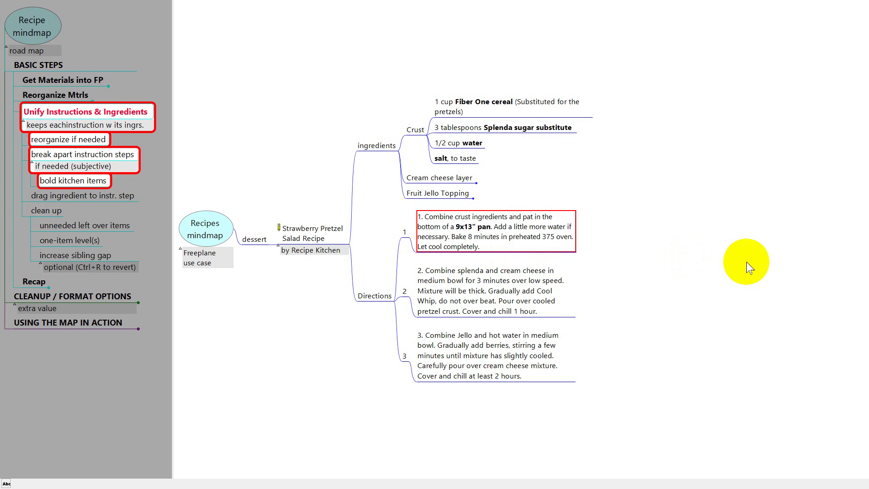
Split 'Bake 8 minutes at 375' and 'Let cool completely.' into their own nodes under 1.
{"action": "key", "text": "Down"}
{"action": "key", "text": "alt+s"}
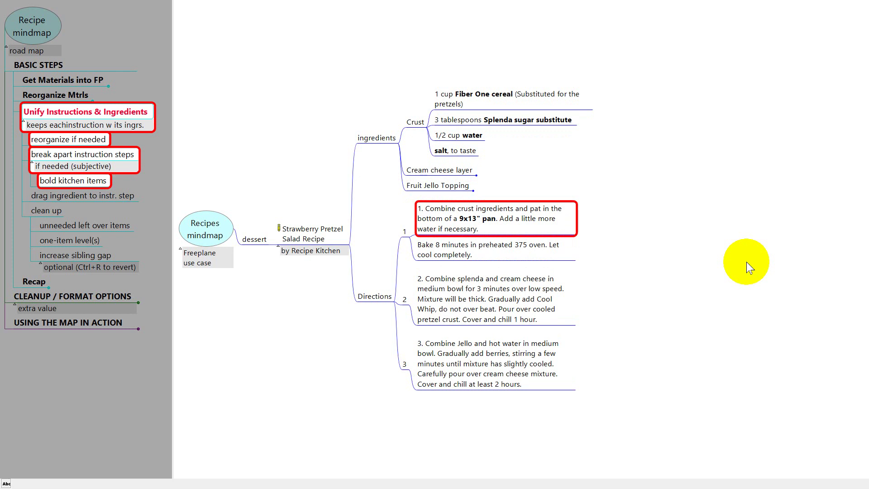
{"action": "key", "text": "Down"}
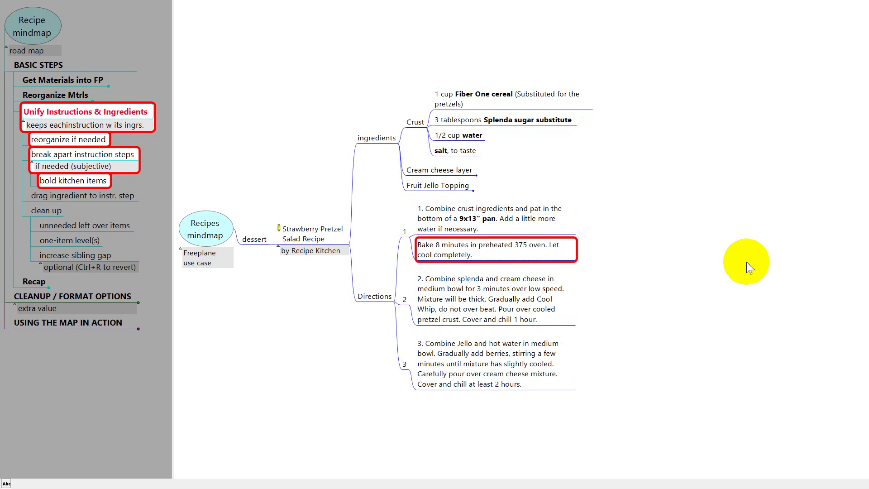
{"action": "key", "text": "F2"}
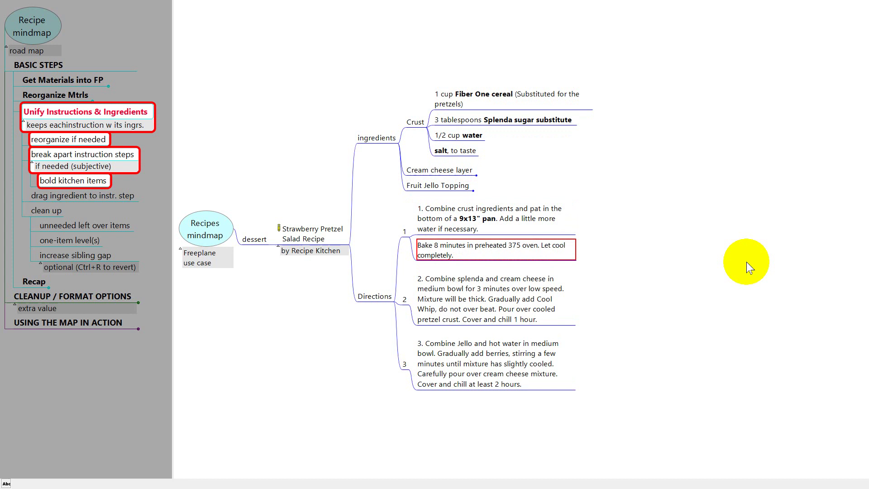
{"action": "key", "text": "alt+s"}
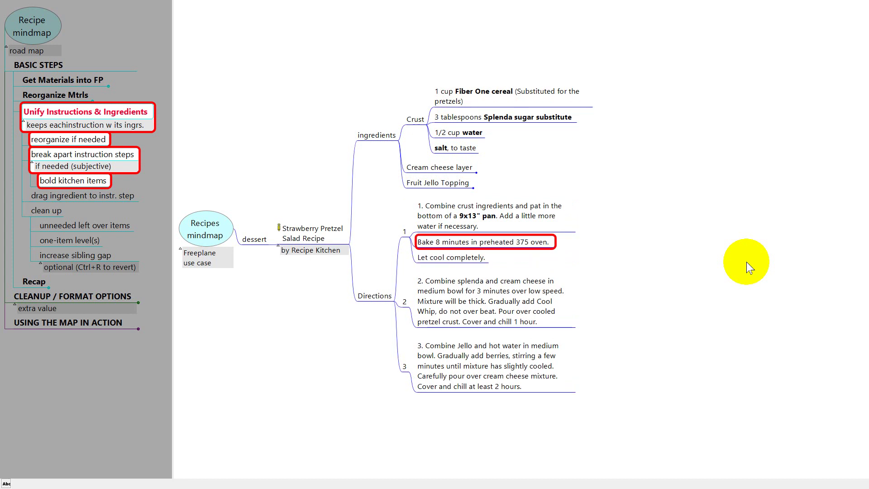
{"action": "left_click", "coordinate": [468, 303]}
{"action": "key", "text": "ctrl+F1"}
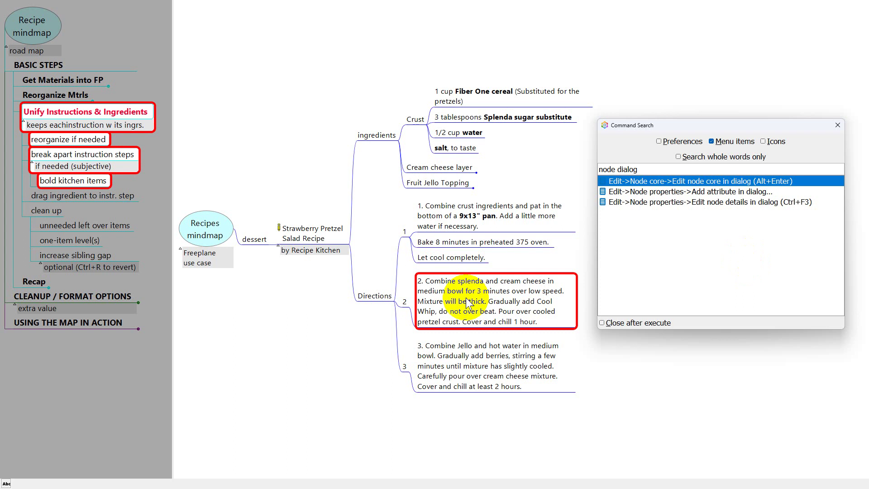
Remove the '2. ' prefix from step 2 and put each sentence on its own line.
{"action": "left_click", "coordinate": [719, 183]}
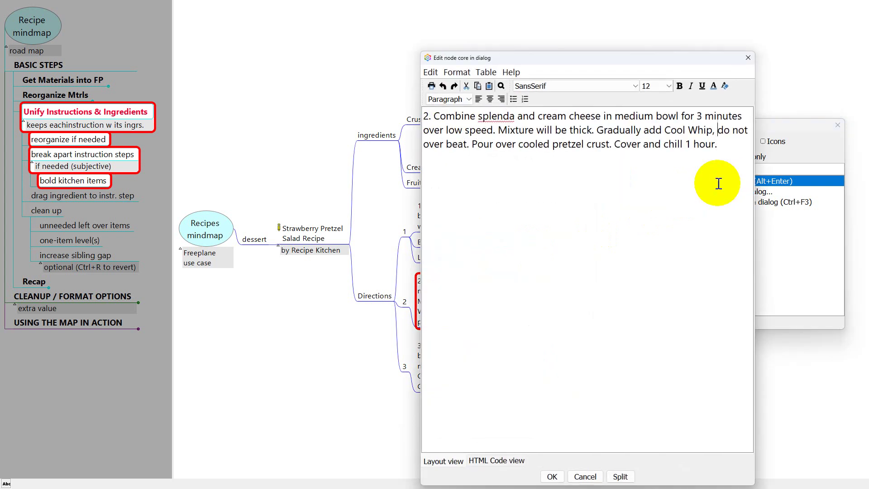
{"action": "key", "text": "shift+Right"}
{"action": "key", "text": "shift+Right"}
{"action": "key", "text": "shift+Right"}
{"action": "key", "text": "Delete"}
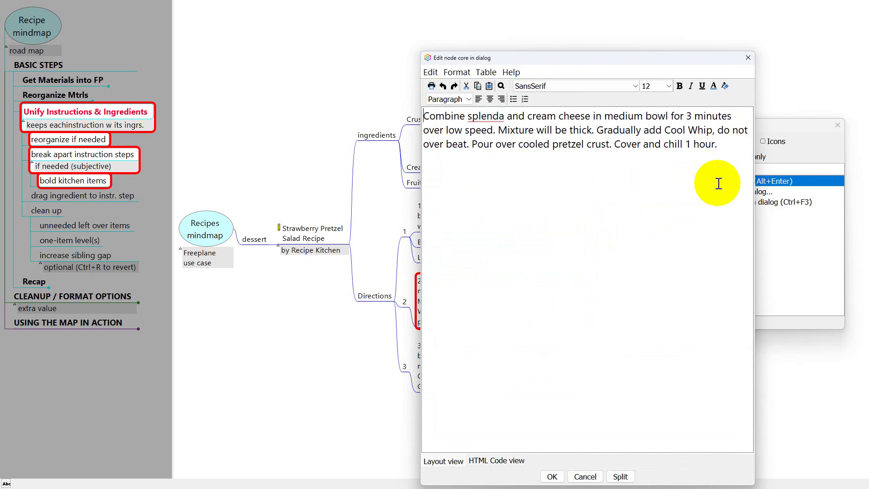
{"action": "key", "text": "ctrl+Right"}
{"action": "key", "text": "ctrl+Right"}
{"action": "key", "text": "ctrl+Right"}
{"action": "key", "text": "ctrl+Right"}
{"action": "key", "text": "ctrl+Right"}
{"action": "key", "text": "ctrl+Right"}
{"action": "key", "text": "ctrl+Right"}
{"action": "key", "text": "ctrl+Right"}
{"action": "key", "text": "ctrl+Right"}
{"action": "key", "text": "Return"}
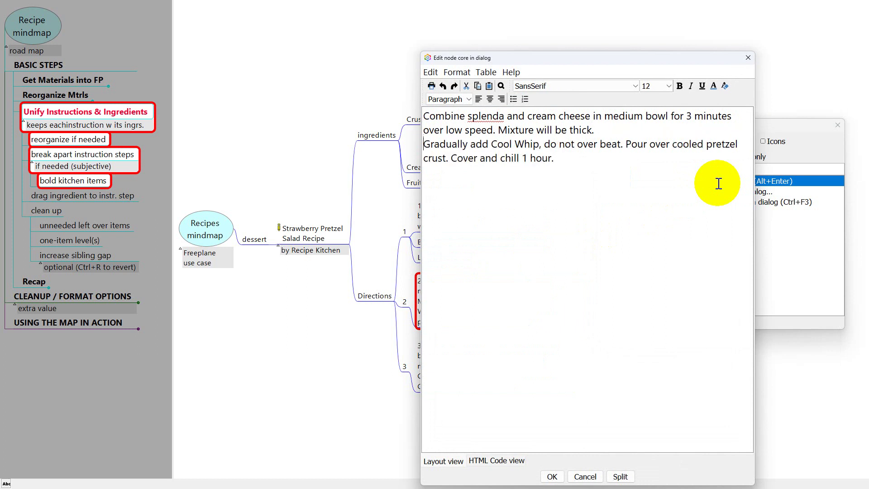
{"action": "key", "text": "ctrl+Left"}
{"action": "key", "text": "ctrl+Left"}
{"action": "key", "text": "ctrl+Left"}
{"action": "key", "text": "Return"}
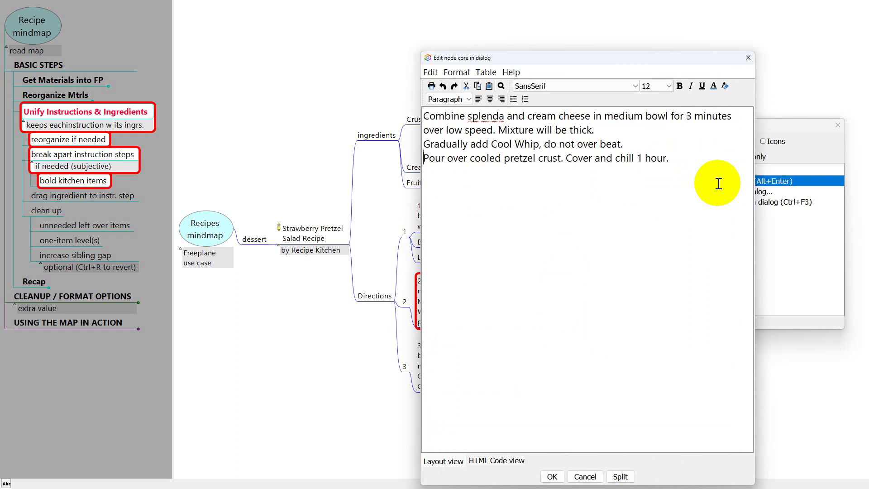
{"action": "key", "text": "ctrl+Right"}
{"action": "key", "text": "ctrl+Right"}
{"action": "key", "text": "ctrl+Right"}
{"action": "key", "text": "ctrl+Right"}
{"action": "key", "text": "Return"}
Cut the Cool Whip, pouring and chilling sentences from step 2 and save it.
{"action": "key", "text": "Up"}
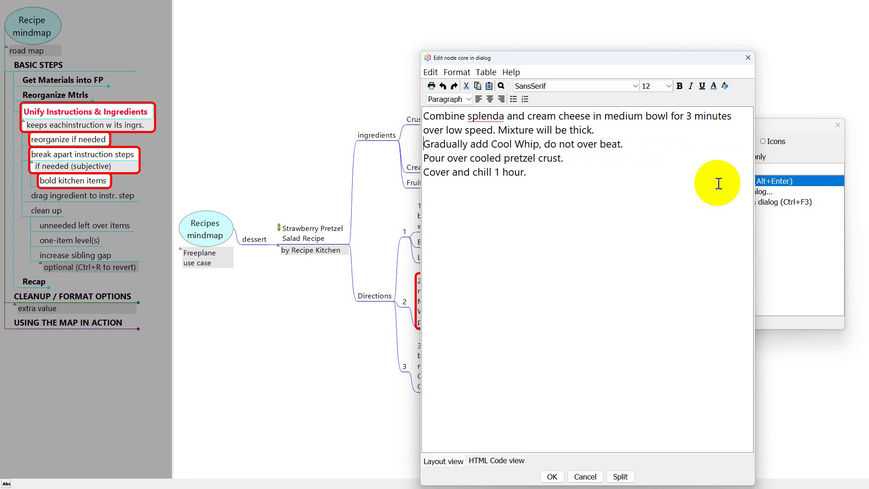
{"action": "key", "text": "ctrl+shift+End"}
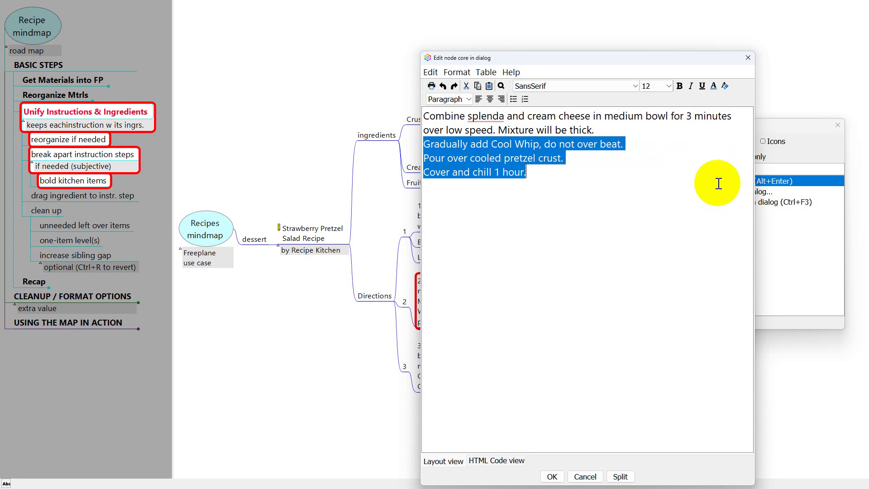
{"action": "key", "text": "ctrl+x"}
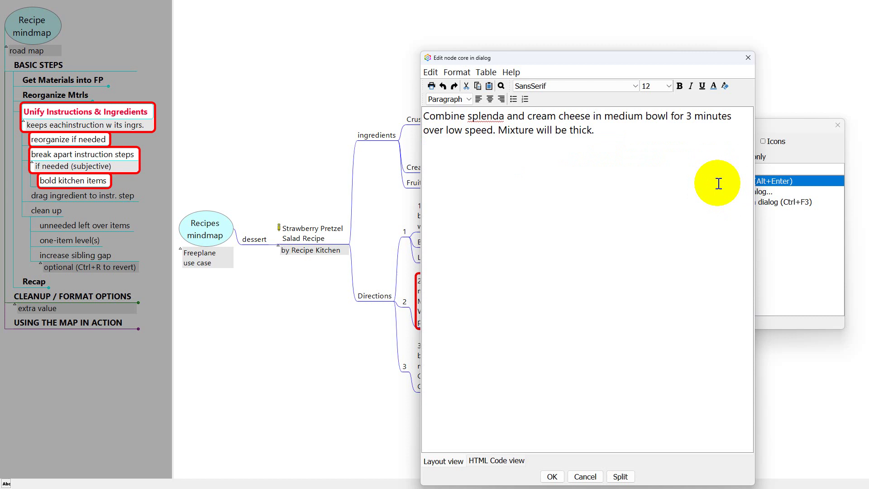
{"action": "key", "text": "ctrl+Return"}
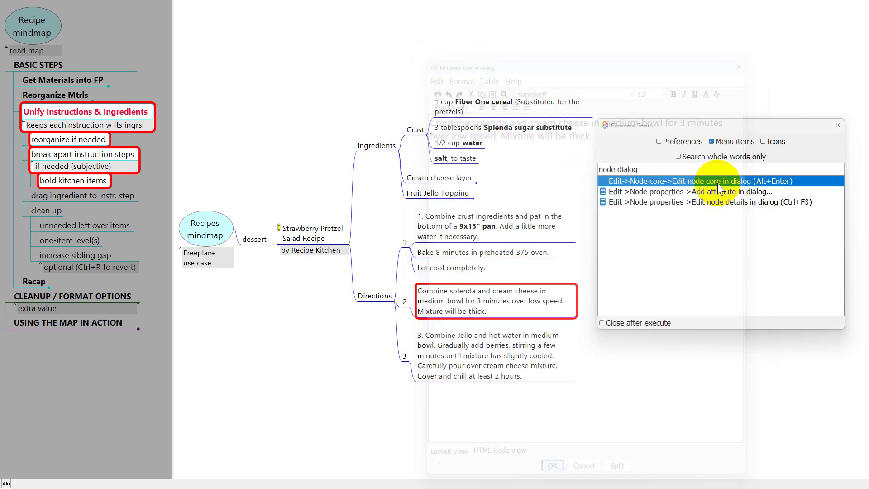
{"action": "key", "text": "Escape"}
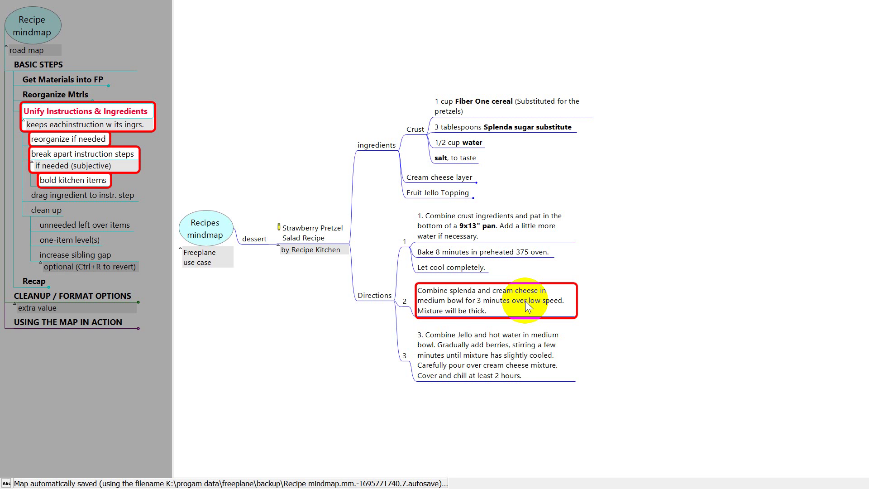
{"action": "key", "text": "ctrl+v"}
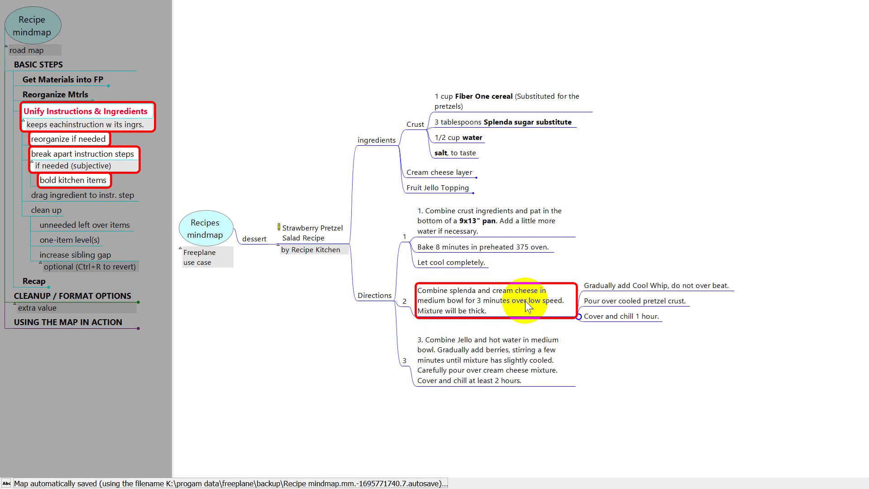
{"action": "left_click", "coordinate": [600, 285], "text": "shift"}
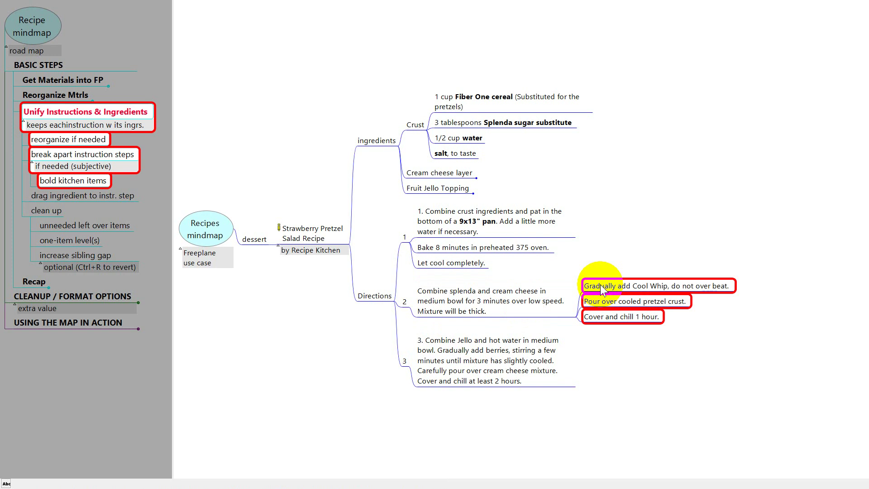
{"action": "key", "text": "ctrl+Left"}
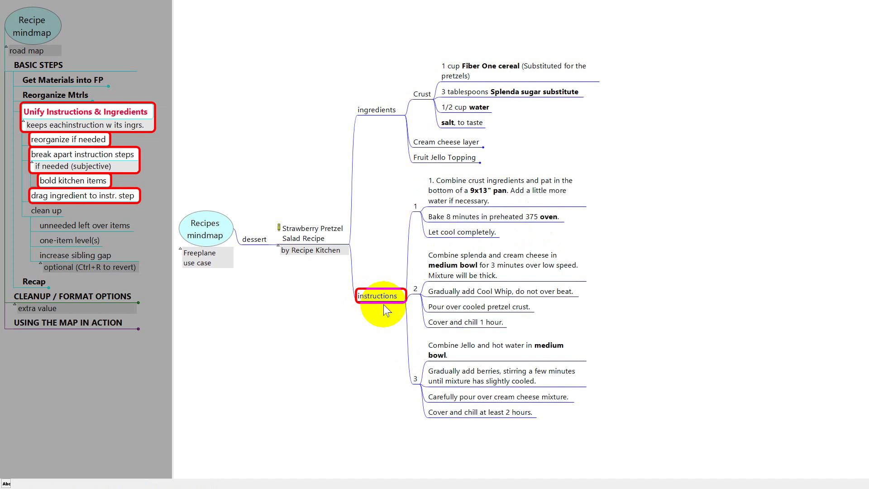
Drag the four crust ingredients, Fiber One cereal to salt, onto step 1 'Combine crust ingredients'.
{"action": "left_click", "coordinate": [454, 186]}
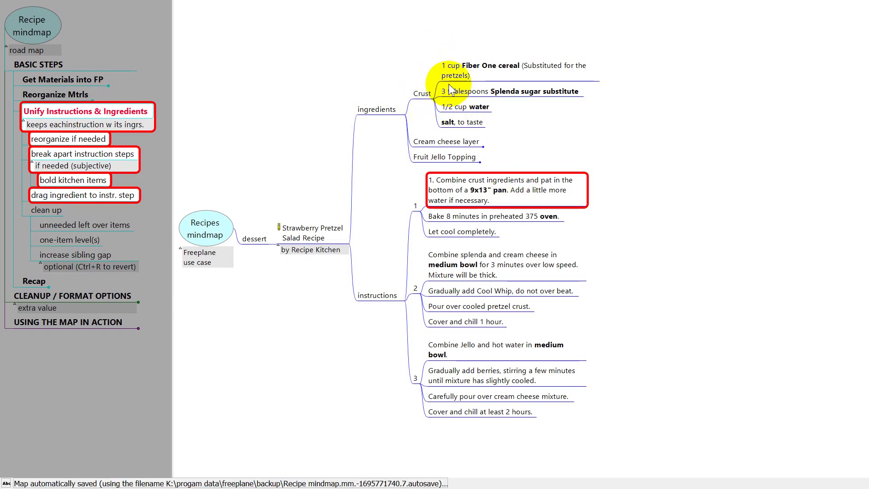
{"action": "left_click", "coordinate": [459, 75]}
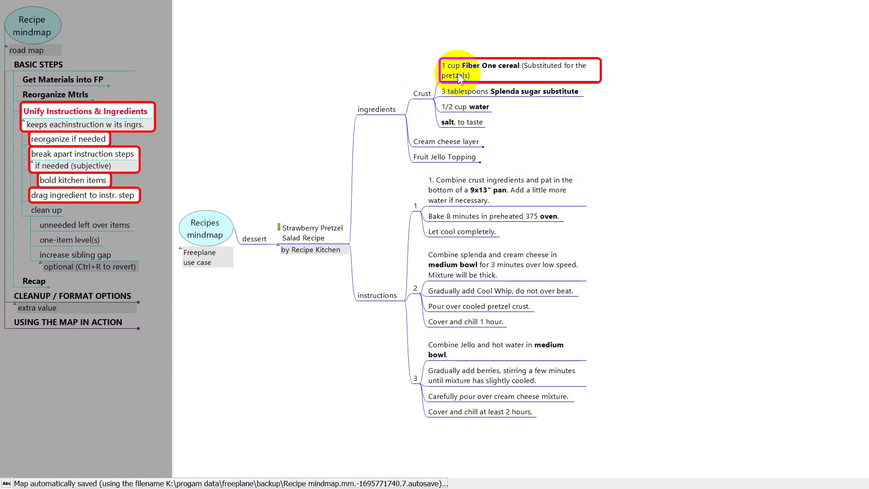
{"action": "key", "text": "shift+Down"}
{"action": "key", "text": "shift+Down"}
{"action": "key", "text": "shift+Down"}
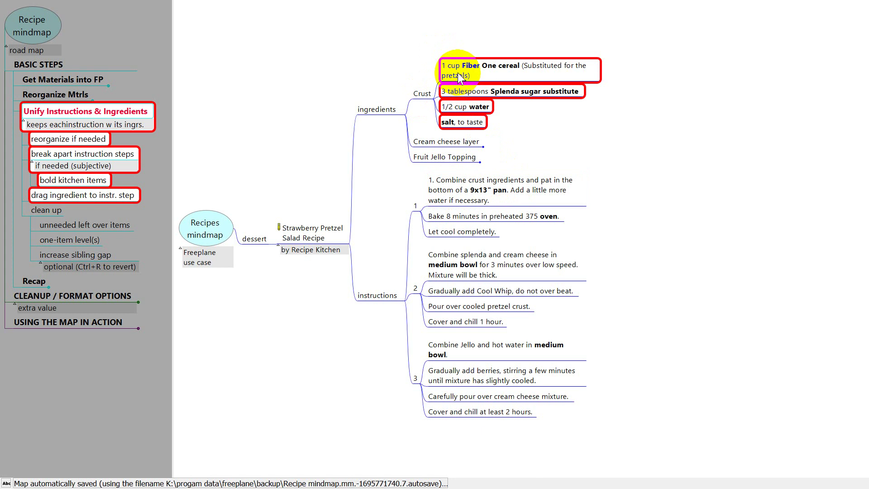
{"action": "left_click", "coordinate": [457, 71]}
{"action": "left_click_drag", "start_coordinate": [457, 72], "coordinate": [579, 190]}
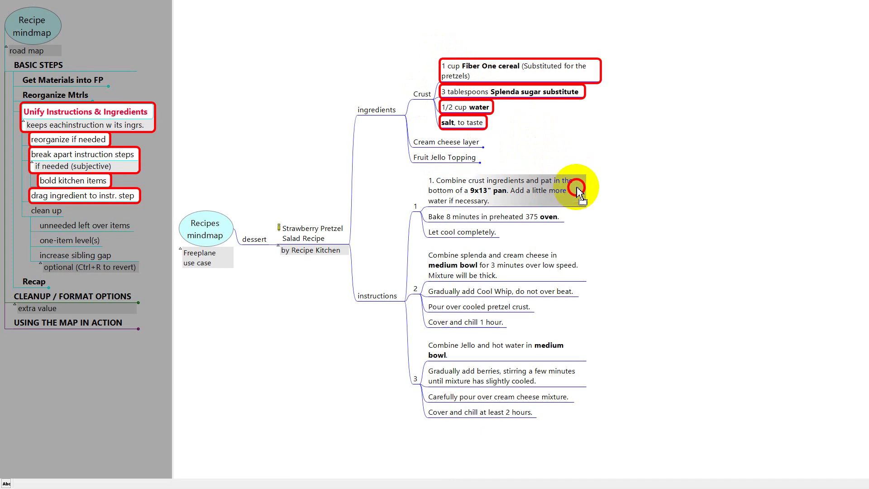
{"action": "left_click_drag", "start_coordinate": [578, 189], "coordinate": [578, 190]}
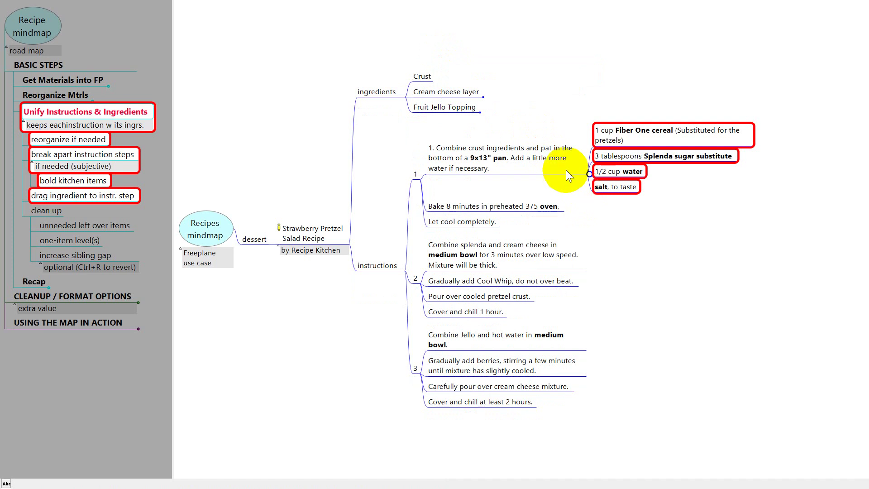
{"action": "left_click", "coordinate": [512, 174]}
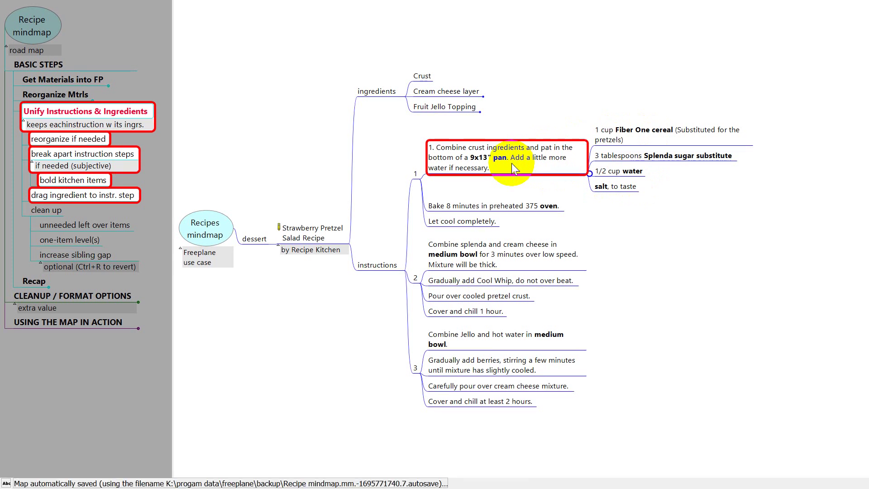
Move cream cheese and Splenda under the mixing step, and Cool Whip Free under the Cool Whip step.
{"action": "left_click", "coordinate": [501, 273]}
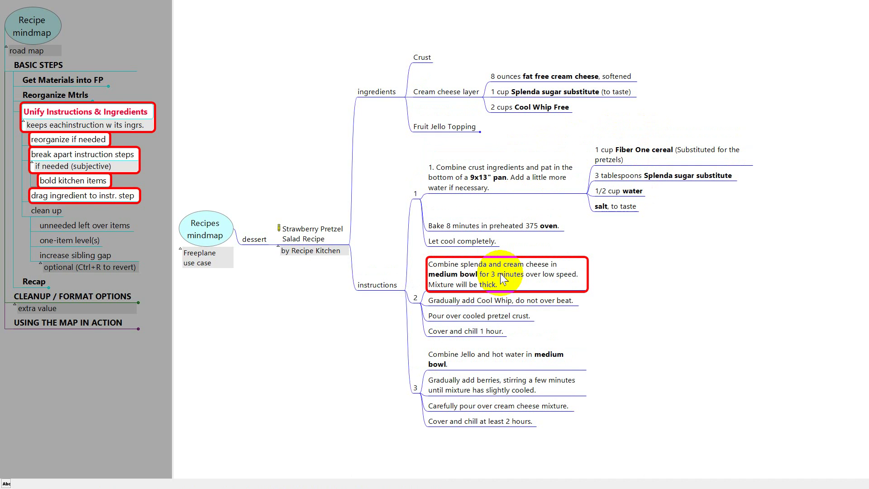
{"action": "left_click", "coordinate": [532, 91]}
{"action": "left_click", "coordinate": [531, 75], "text": "ctrl"}
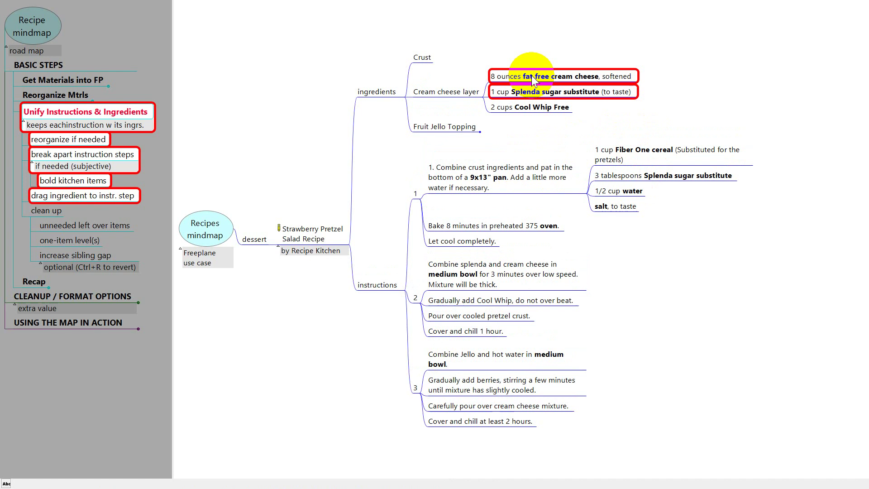
{"action": "left_click_drag", "start_coordinate": [531, 76], "coordinate": [577, 283]}
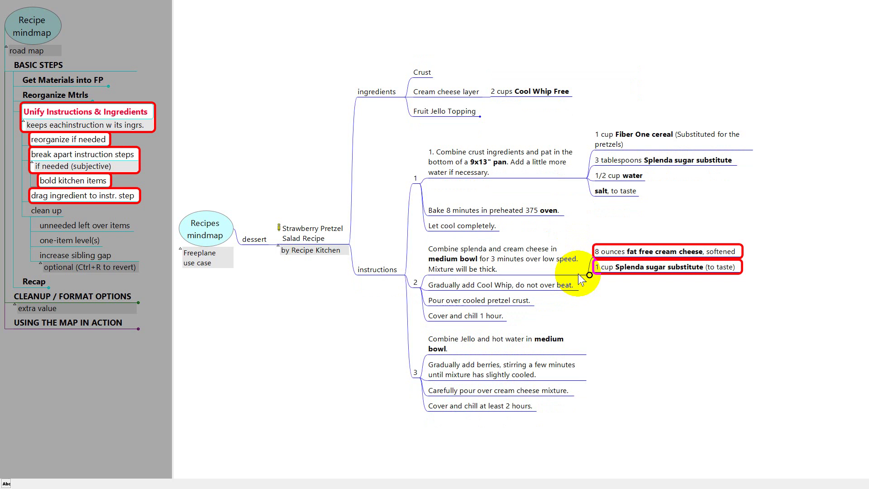
{"action": "left_click", "coordinate": [533, 92]}
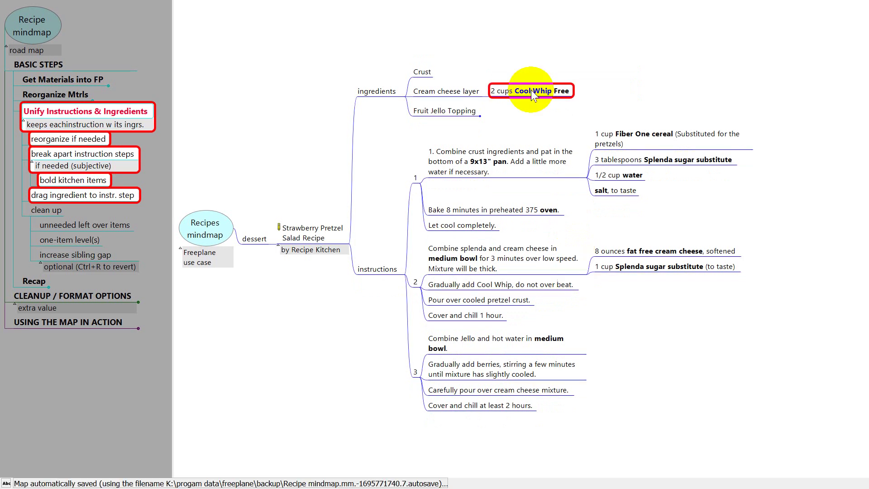
{"action": "left_click_drag", "start_coordinate": [532, 91], "coordinate": [562, 287]}
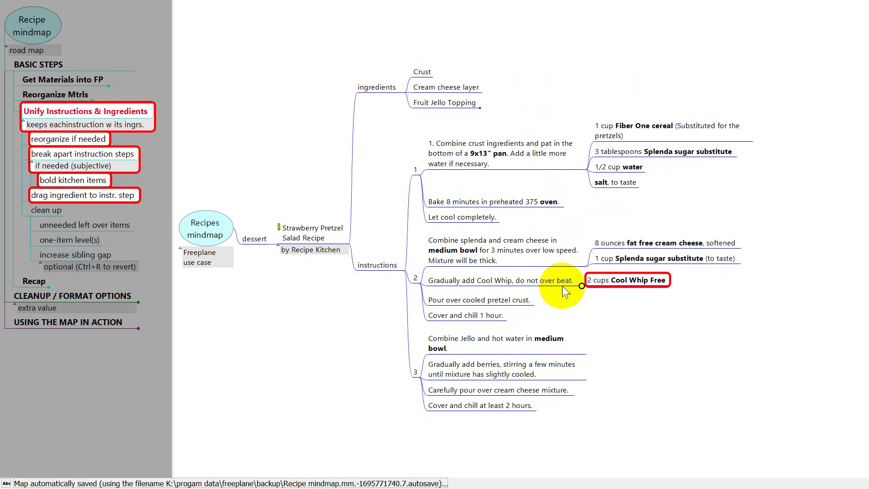
Move gelatin and very hot water under the Jello step, and strawberries under the add-berries step.
{"action": "left_click", "coordinate": [503, 346]}
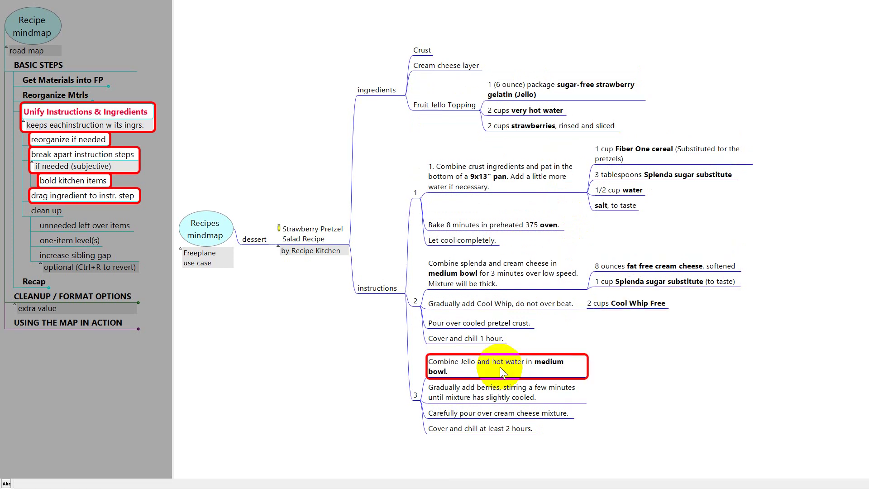
{"action": "left_click", "coordinate": [516, 86]}
{"action": "left_click", "coordinate": [516, 110], "text": "ctrl"}
{"action": "left_click_drag", "start_coordinate": [516, 110], "coordinate": [560, 372]}
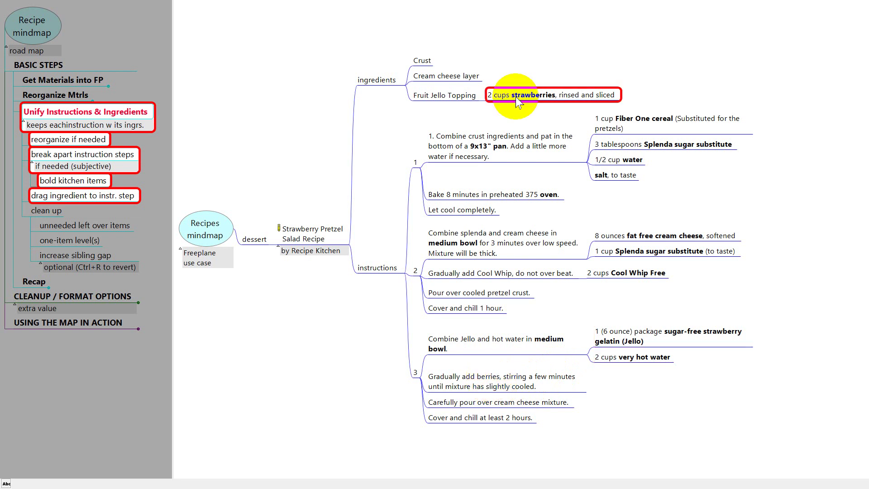
{"action": "left_click_drag", "start_coordinate": [515, 97], "coordinate": [559, 377]}
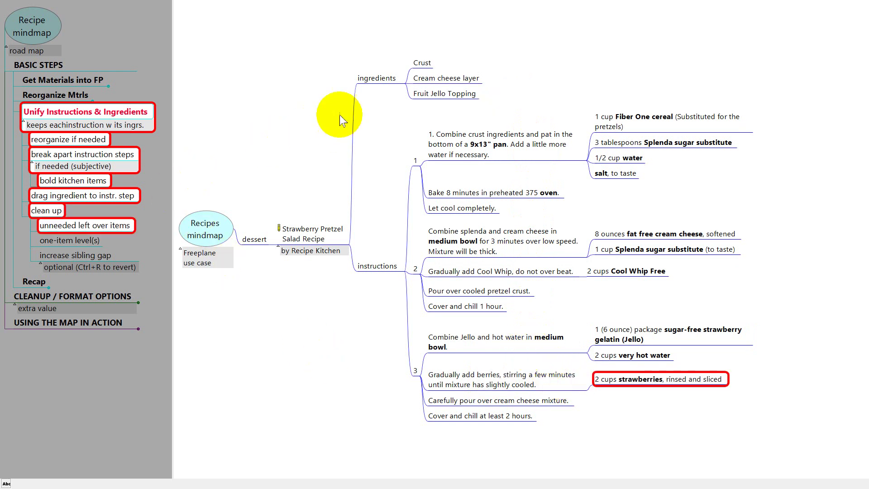
Delete the emptied ingredients branch, promote steps 1–3 one level, and delete the instructions node.
{"action": "left_click", "coordinate": [366, 78]}
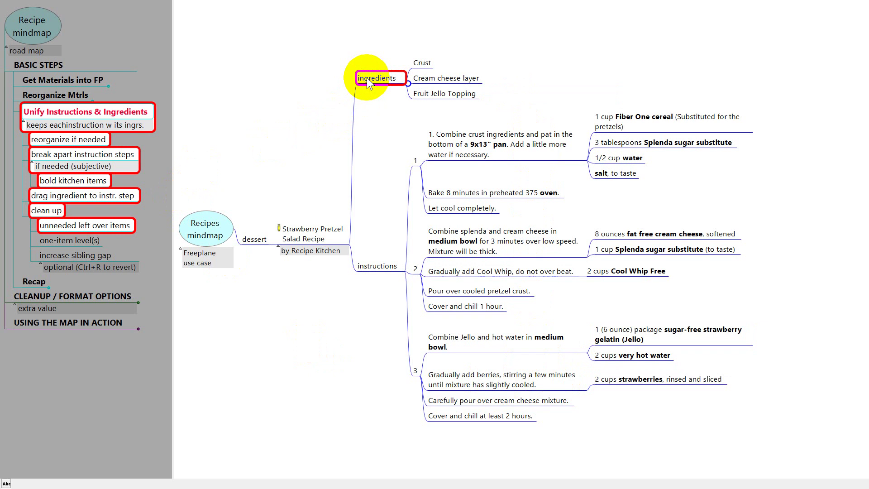
{"action": "key", "text": "Delete"}
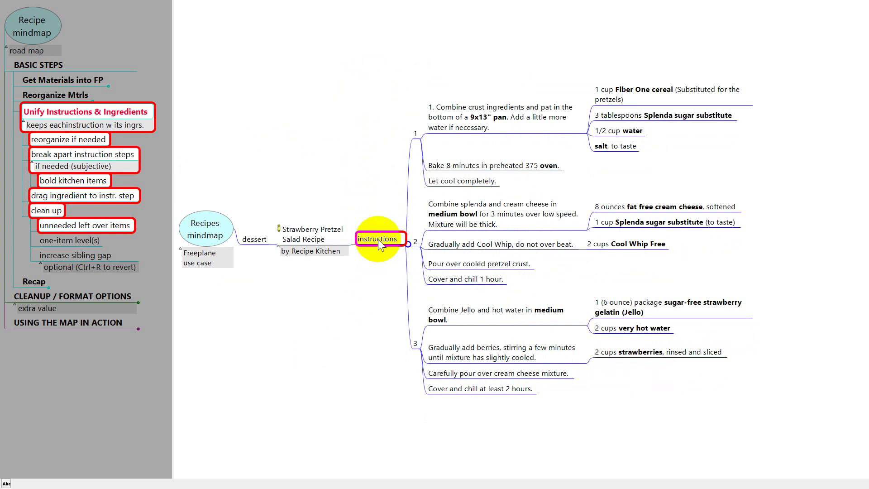
{"action": "left_click", "coordinate": [417, 134]}
{"action": "key", "text": "shift+Down"}
{"action": "key", "text": "shift+Down"}
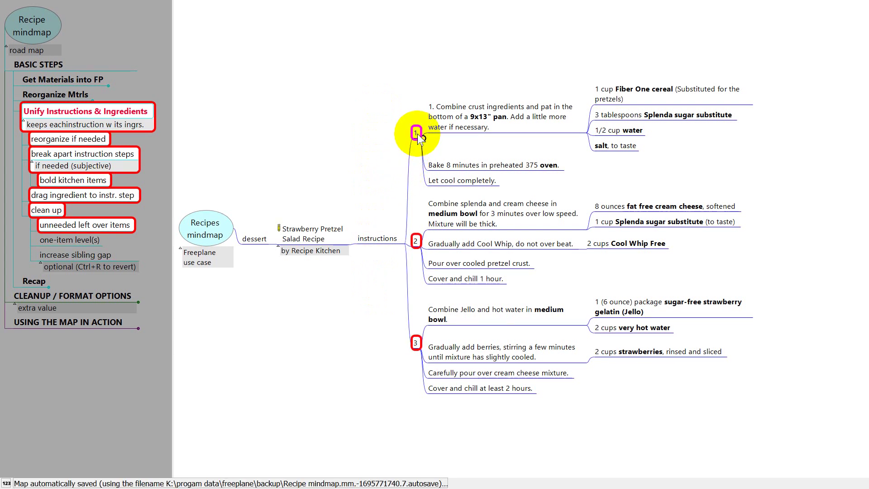
{"action": "key", "text": "ctrl+Left"}
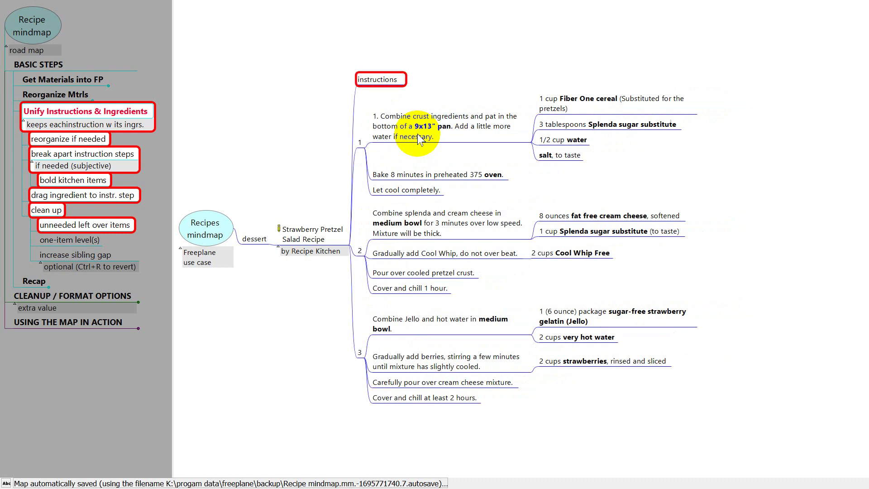
{"action": "key", "text": "Delete"}
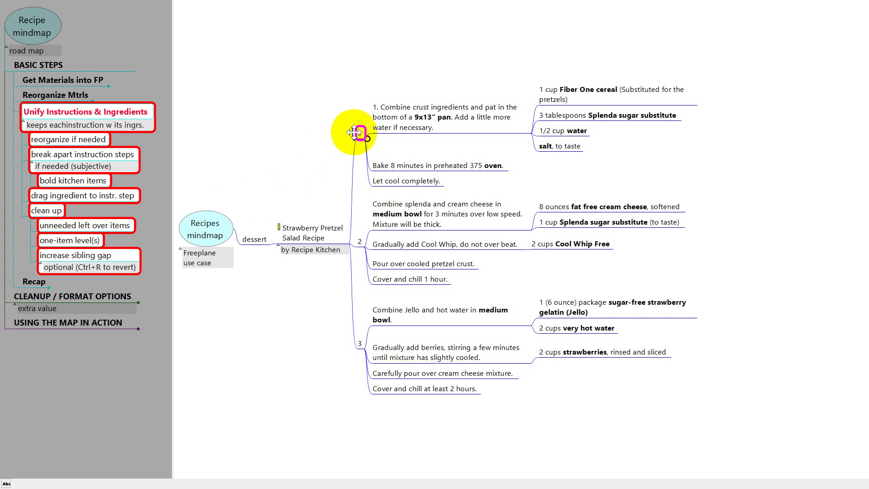
Widen the vertical gap between steps 1, 2 and 3, then advance the road map to Recap.
{"action": "left_click", "coordinate": [354, 132]}
{"action": "left_click_drag", "start_coordinate": [355, 132], "coordinate": [351, 108]}
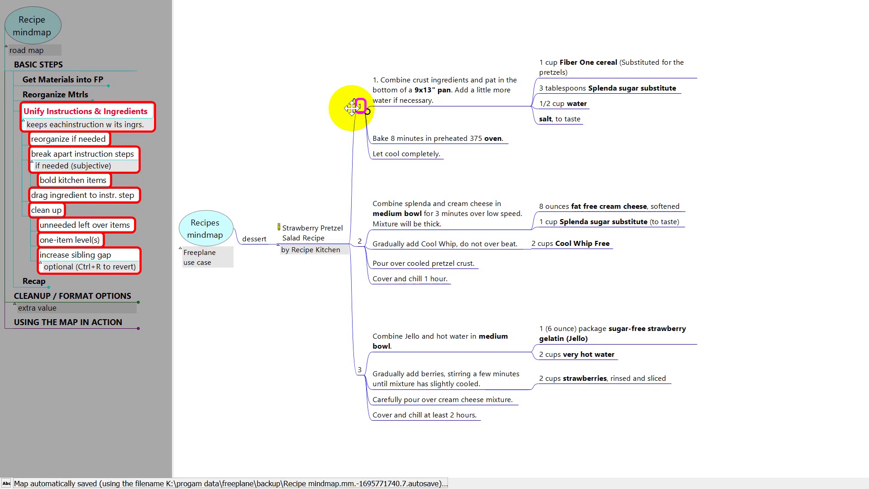
{"action": "key", "text": "Page_Down"}
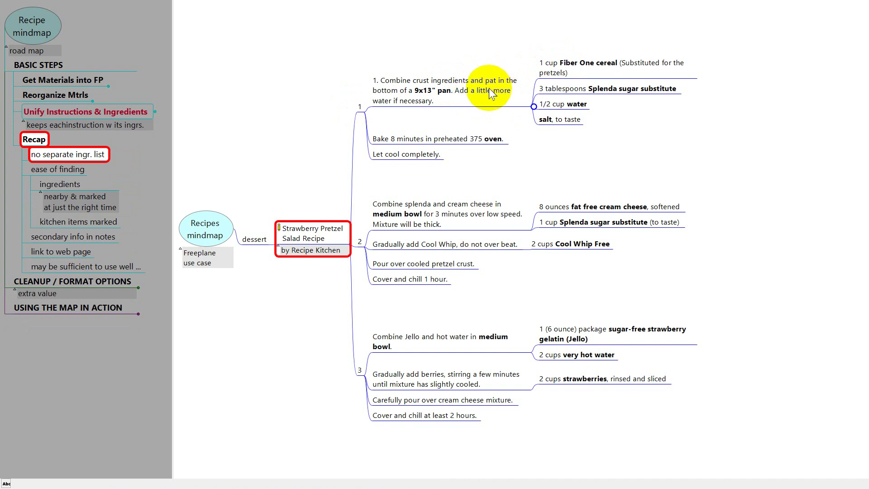
Bring up the Strawberry Pretzel Salad recipe page in Firefox and select its address.
{"action": "key", "text": "Page_Down"}
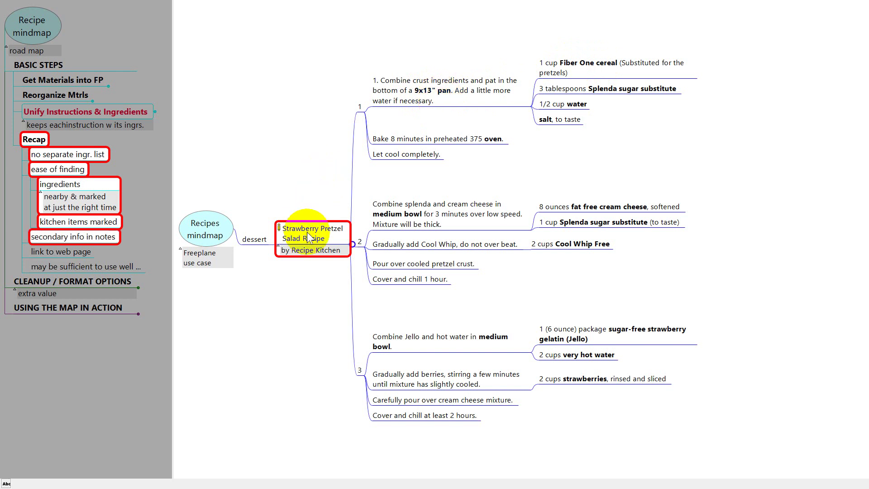
{"action": "mouse_move", "coordinate": [308, 234]}
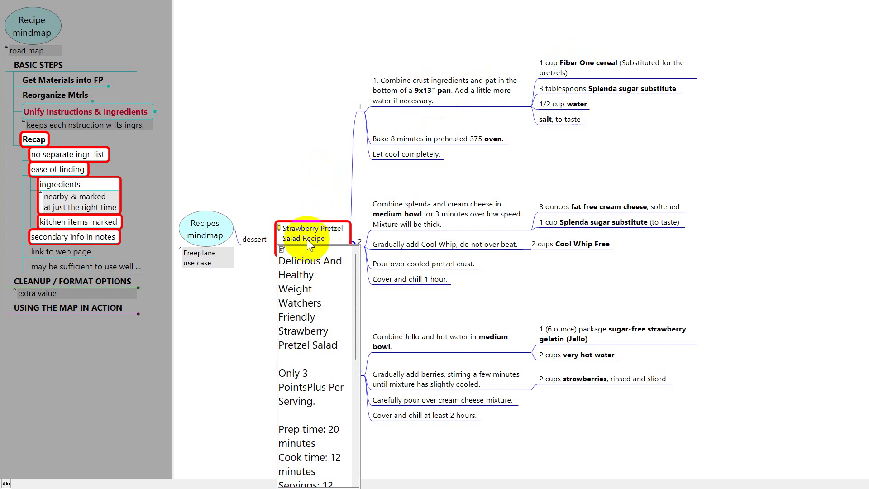
{"action": "left_click", "coordinate": [307, 239]}
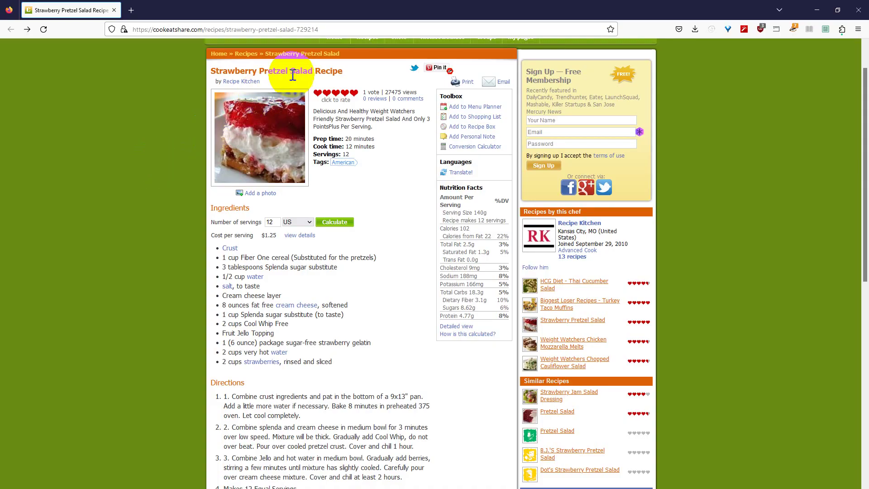
{"action": "left_click", "coordinate": [335, 29]}
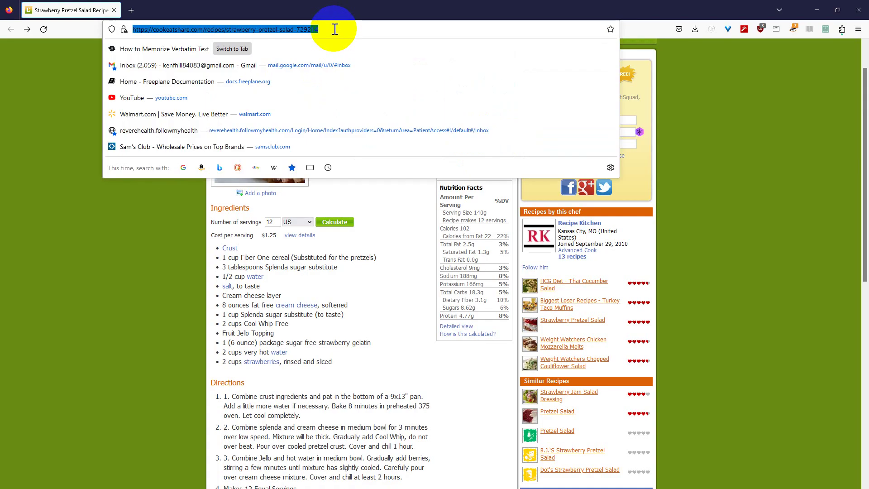
Back in the recipe map, highlight the last recap node 'may be sufficient to use well…'.
{"action": "key", "text": "alt+Tab"}
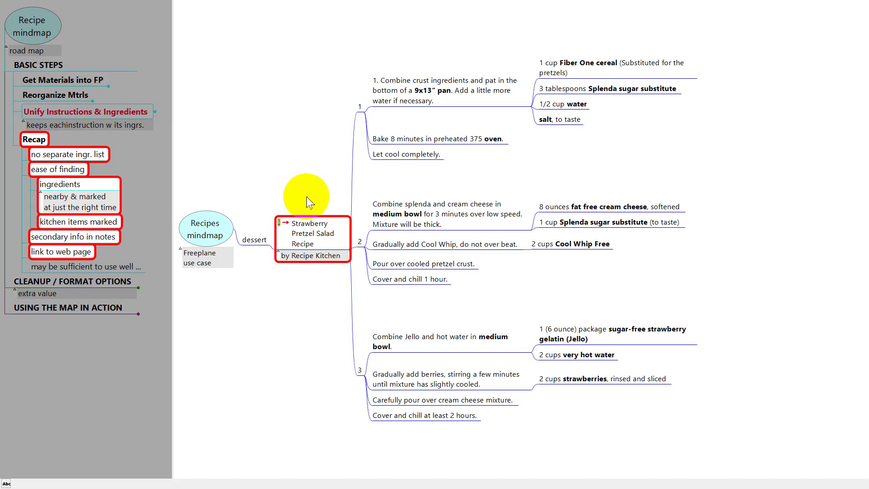
{"action": "left_click", "coordinate": [112, 266]}
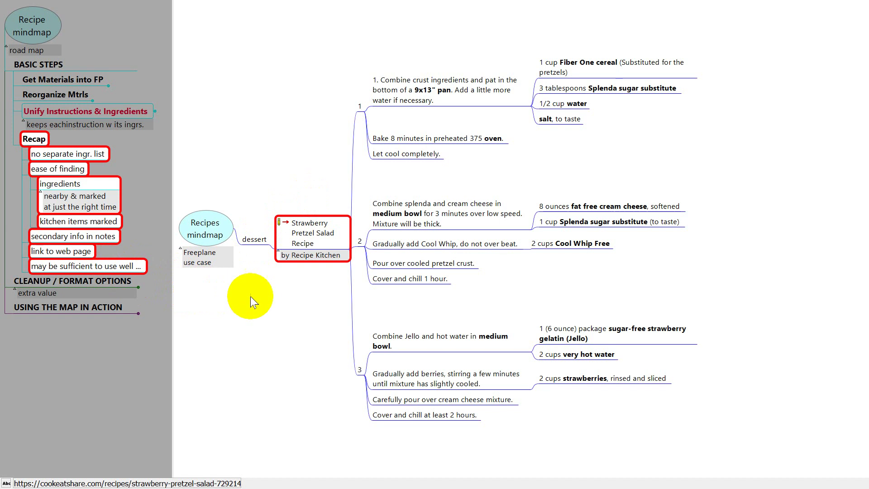